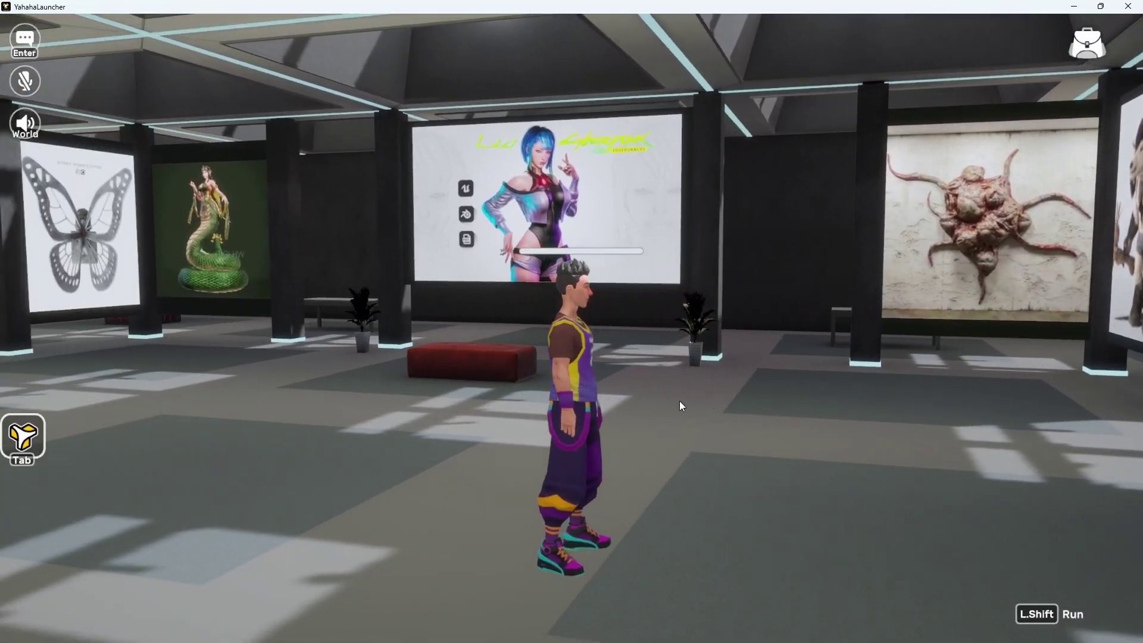
Orbit the camera to face the avatar standing before the Tower Gates stage screen
right_click_drag(680, 401, 316, 392)
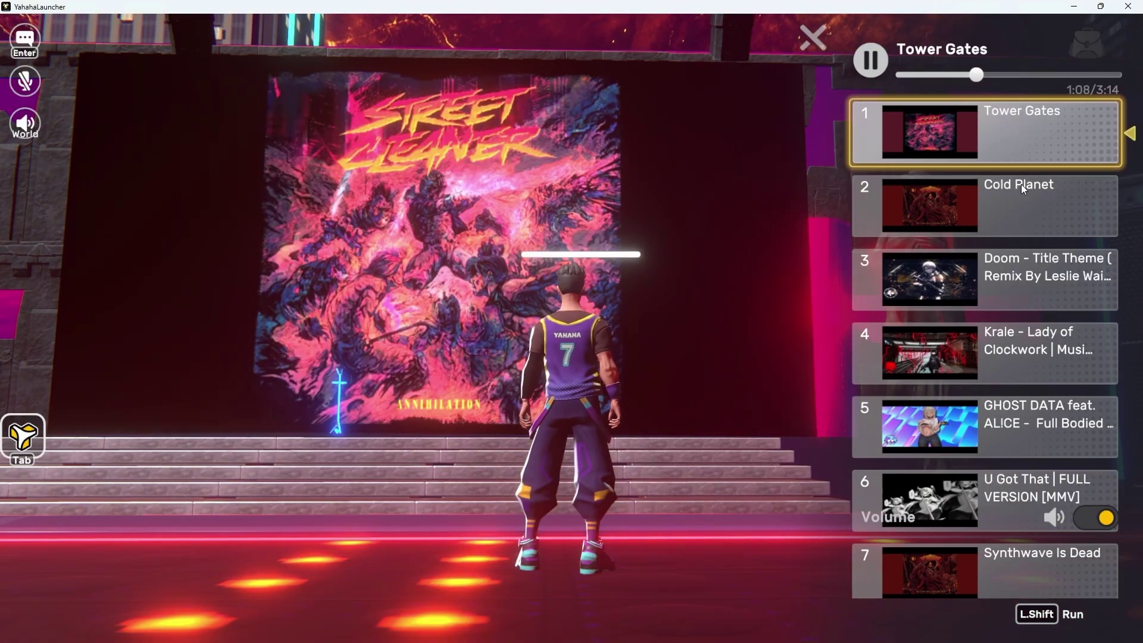
Pause Tower Gates and play Cold Planet from the stage screen's playlist
left_click(865, 68)
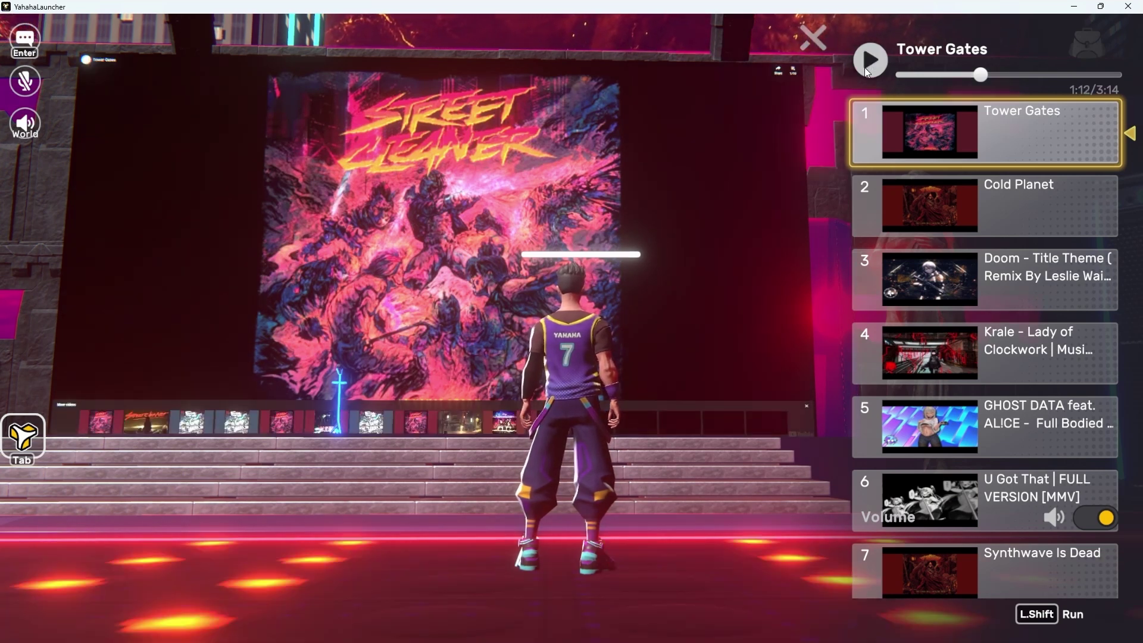
left_click(1027, 213)
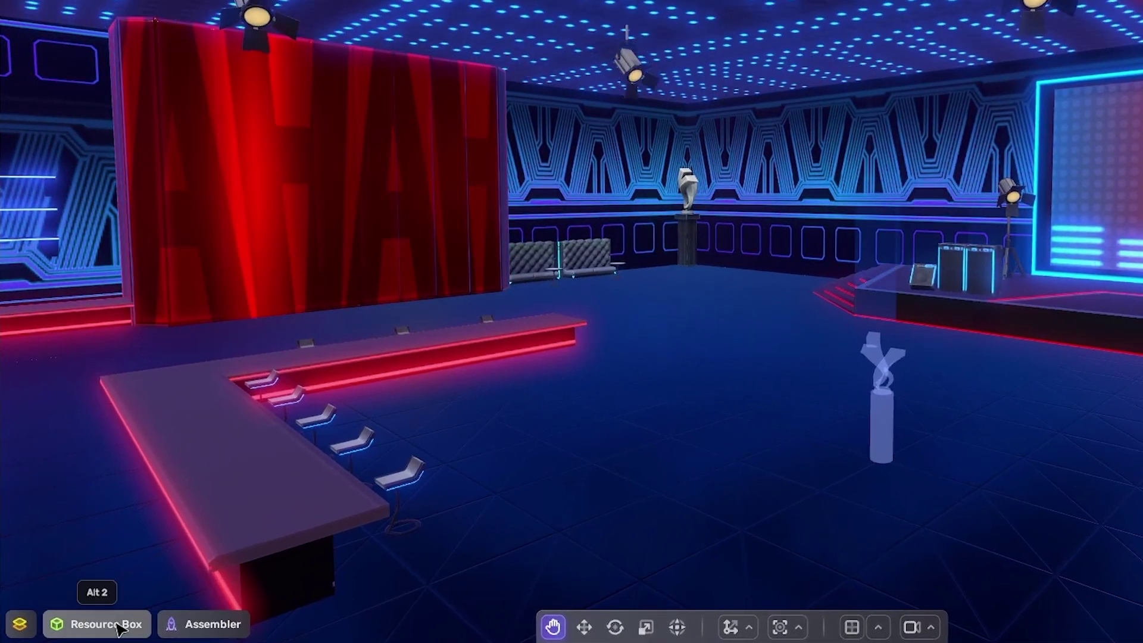
Place the built-in Web Screen model from Resource Box onto the red curtain wall
left_click(119, 631)
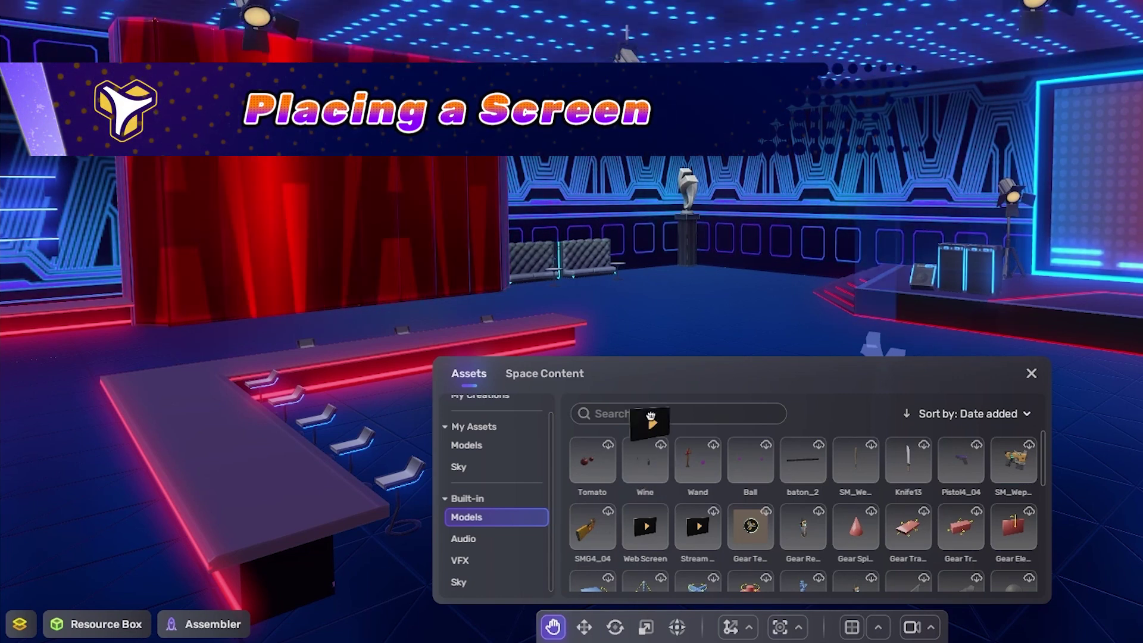
left_click_drag(652, 418, 333, 177)
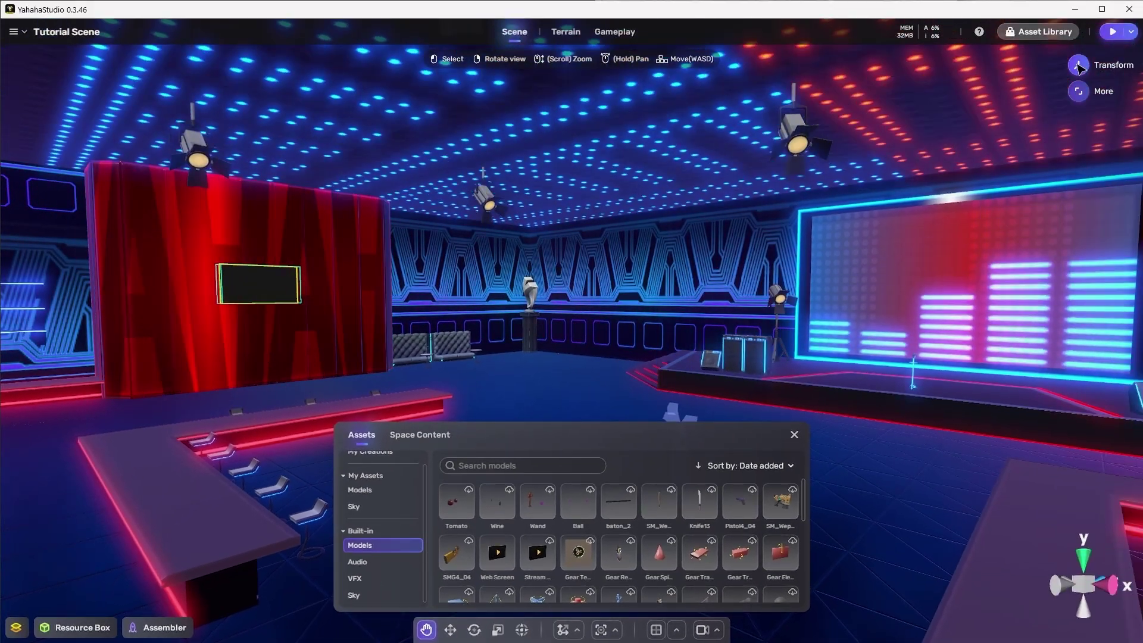
Set screen_01 to Picture type and add Screens_Picture_01 described as 'Picture 01'
left_click(1079, 67)
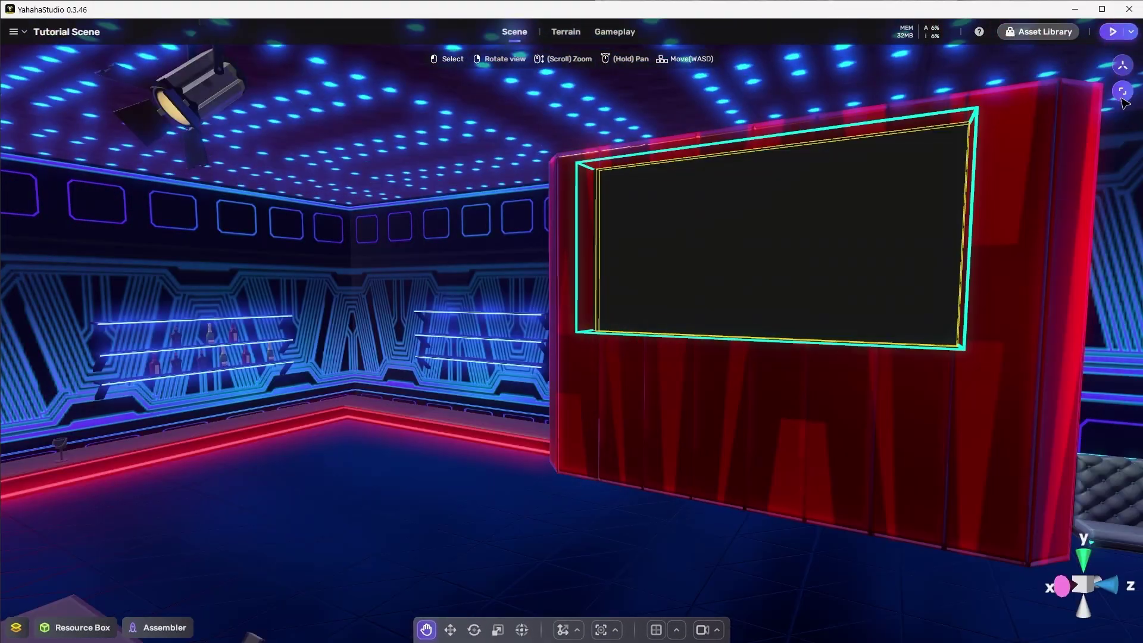
left_click(1123, 91)
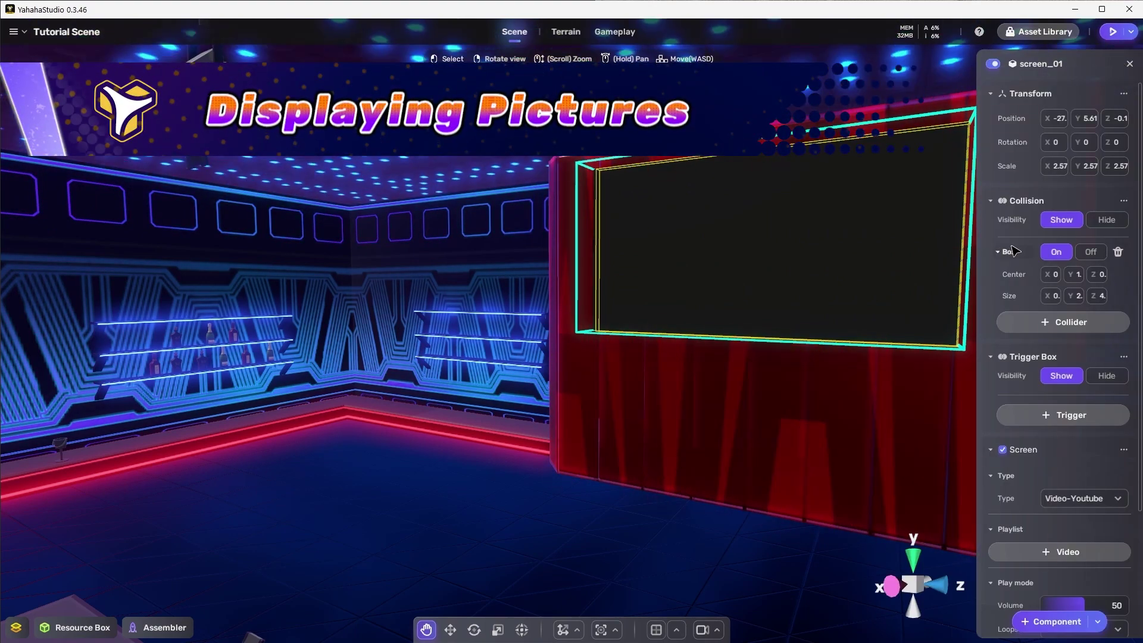
scroll(1014, 252, "down", 1)
scroll(1014, 254, "down", 2)
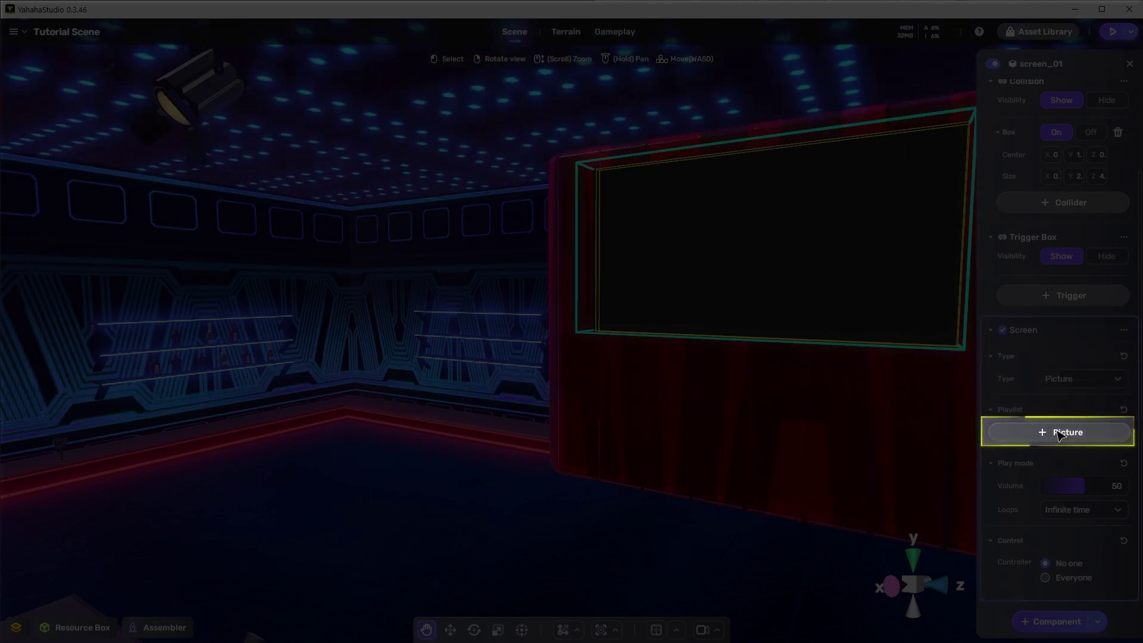
left_click(1060, 435)
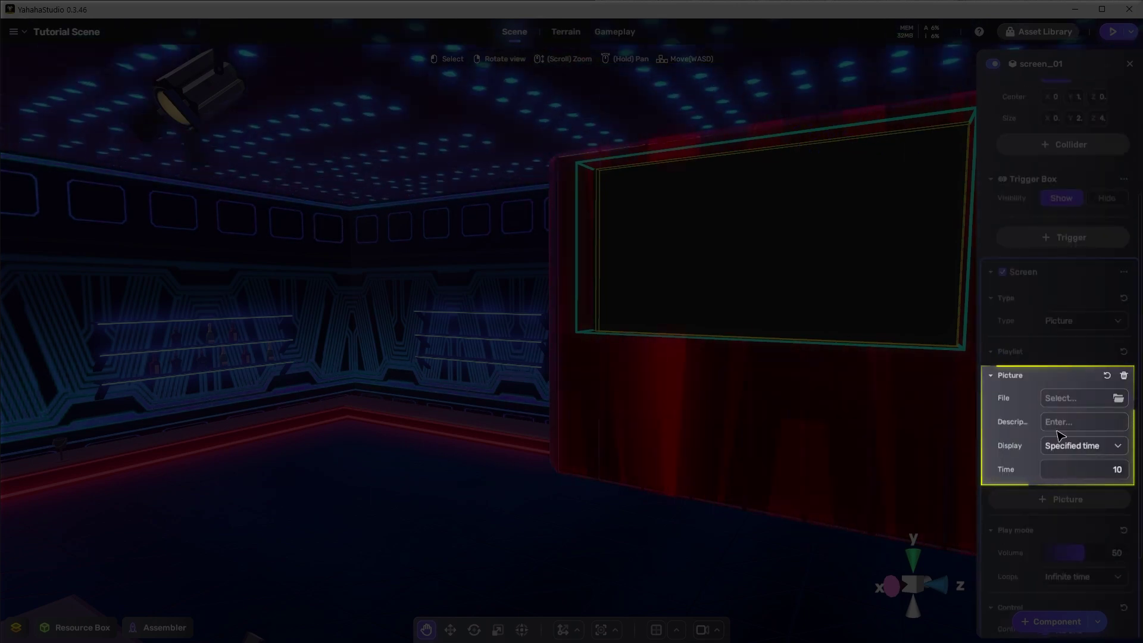
left_click(1082, 399)
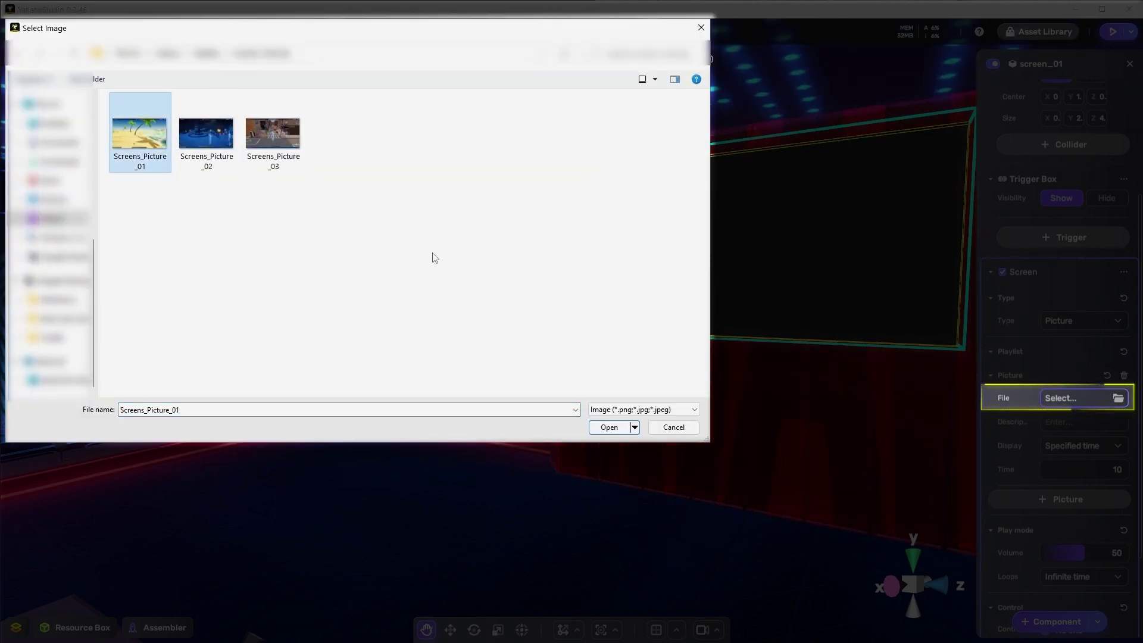
left_click(603, 432)
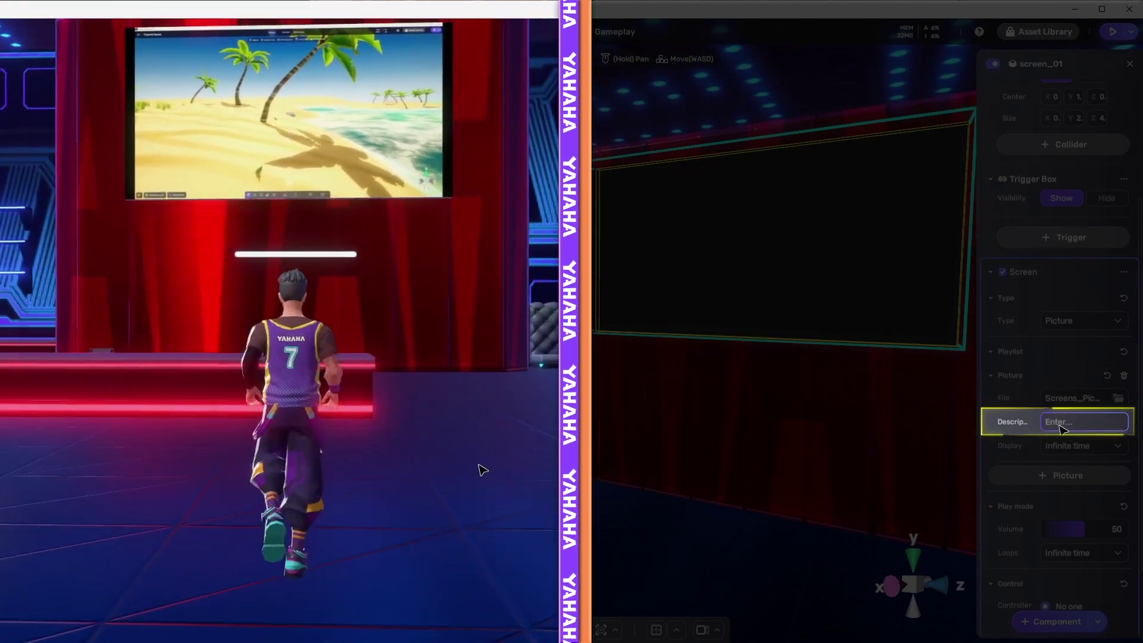
type("Pictu")
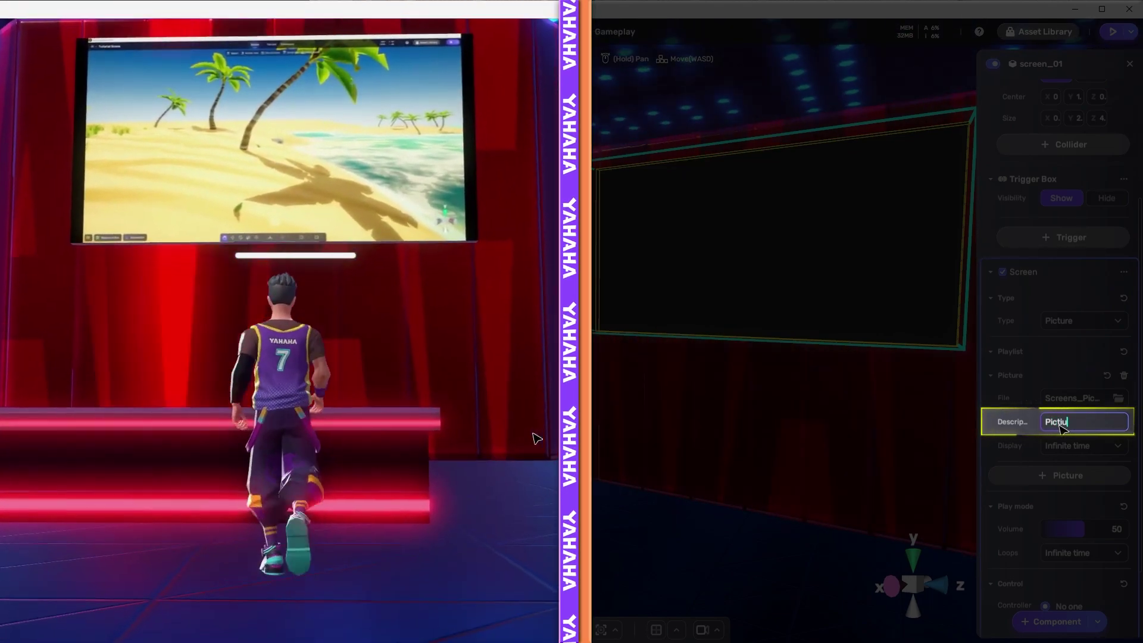
type("re")
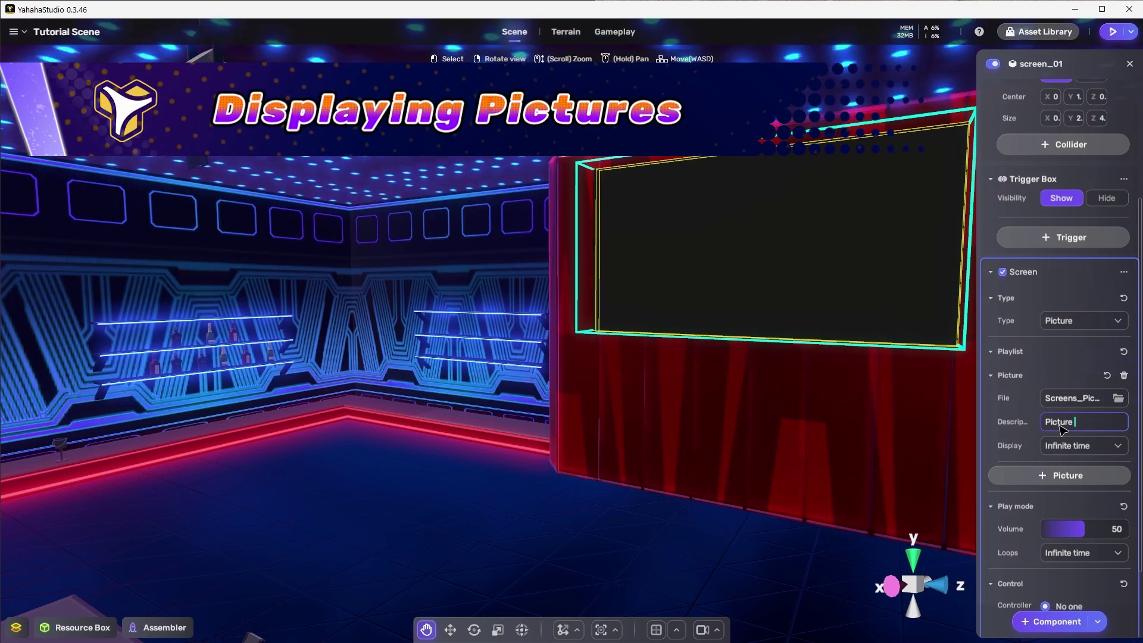
type(" 01")
key("Return")
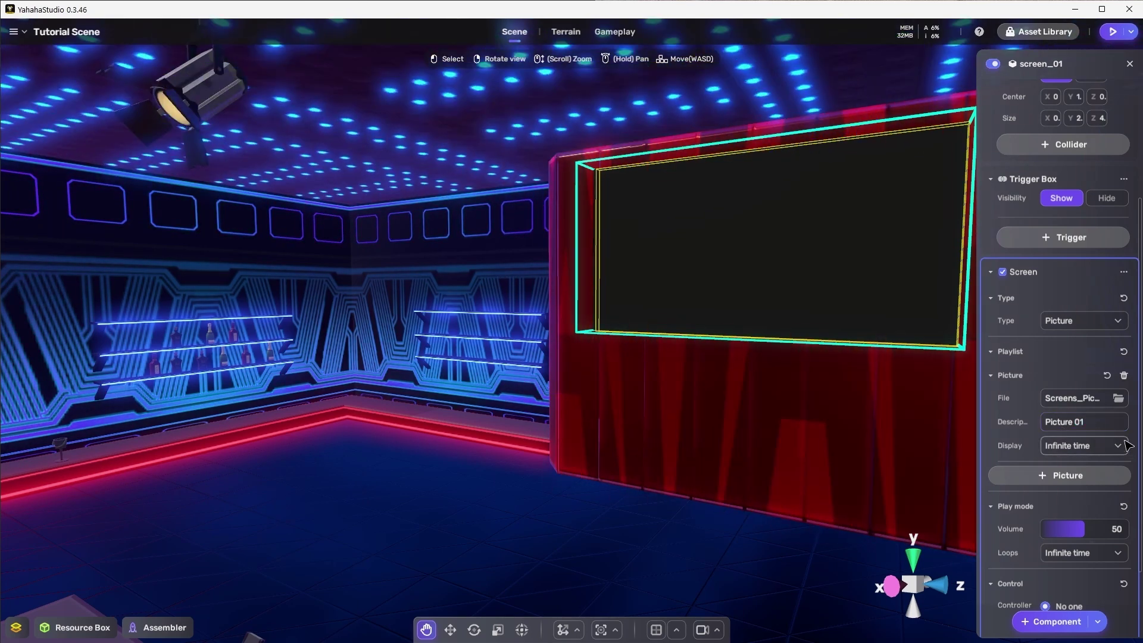
scroll(1137, 332, "up", 2)
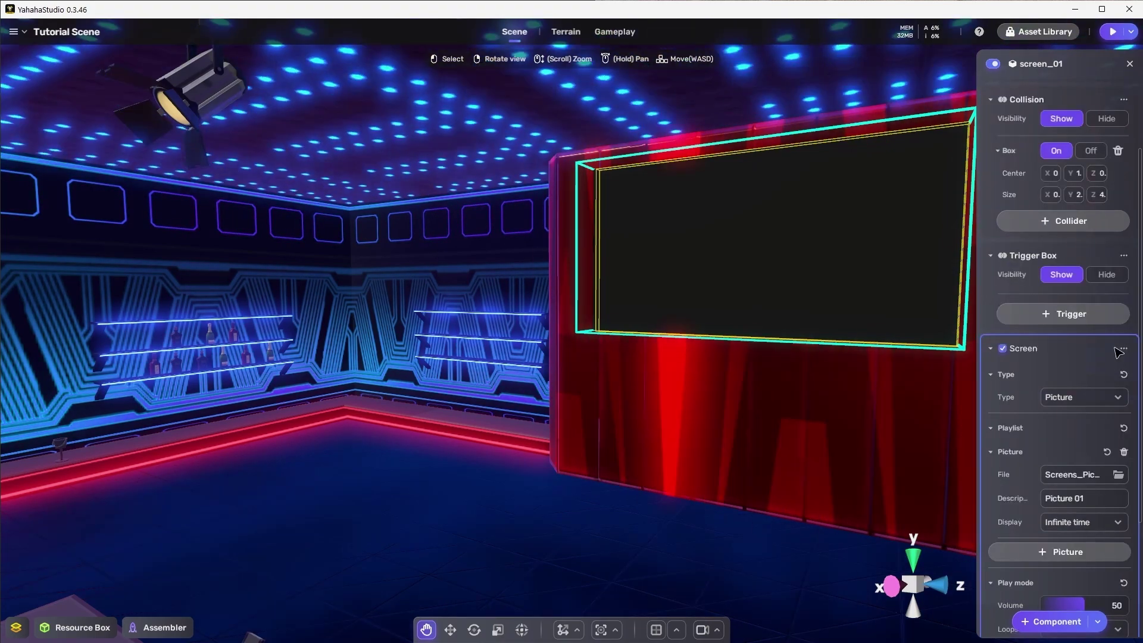
Show Picture 01 for 3 seconds and add Screens_Picture_02 as 'Picture 02'
left_click(1107, 549)
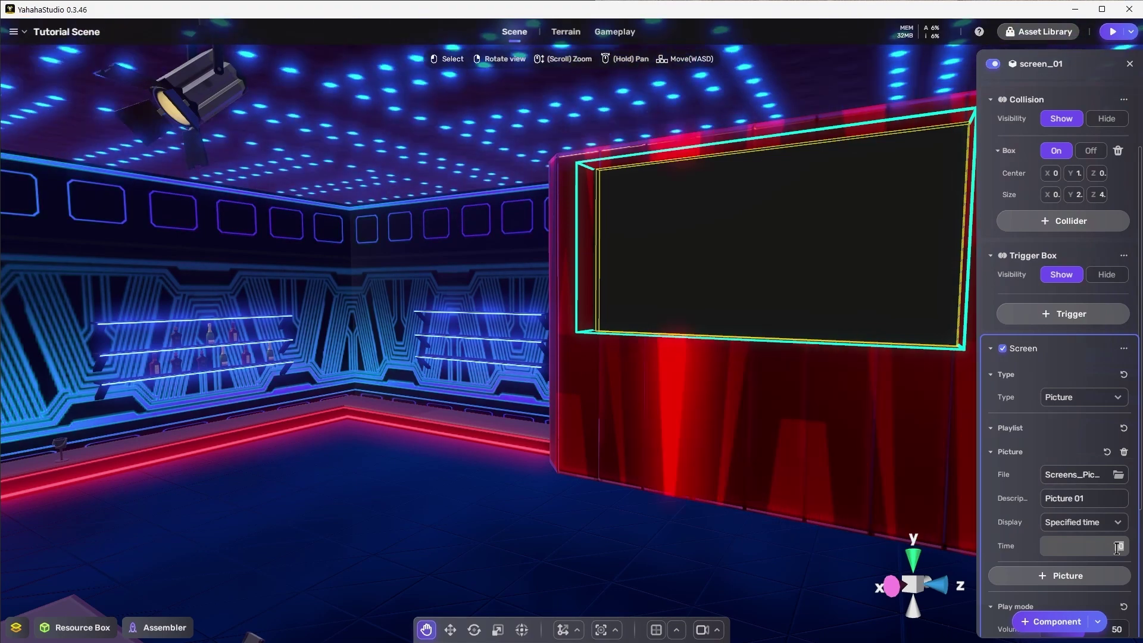
type("3")
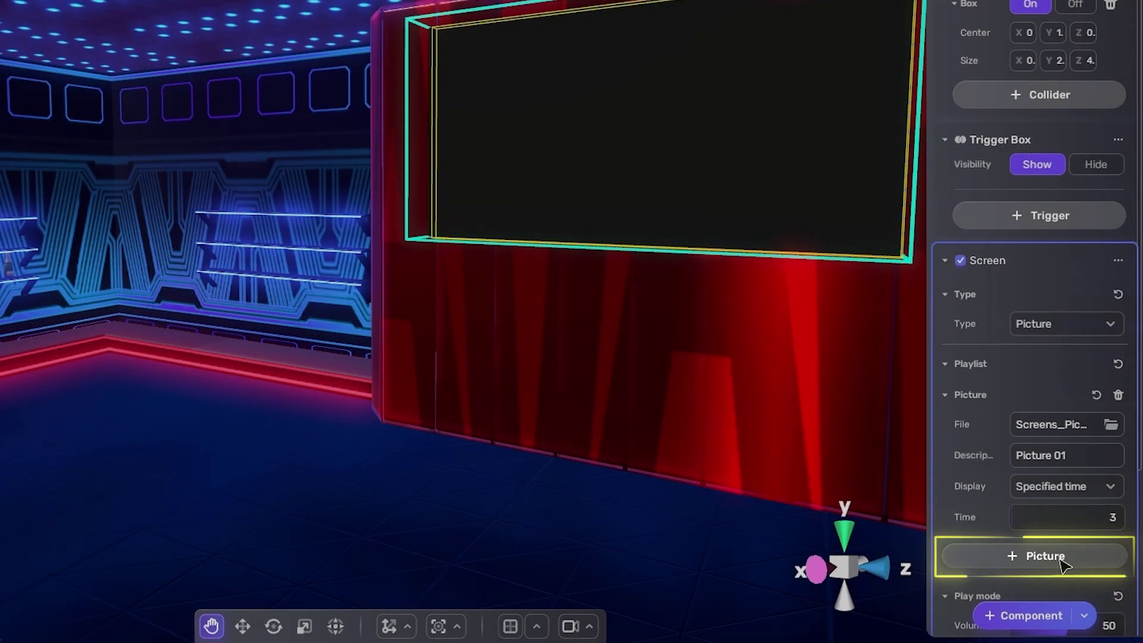
left_click(1061, 561)
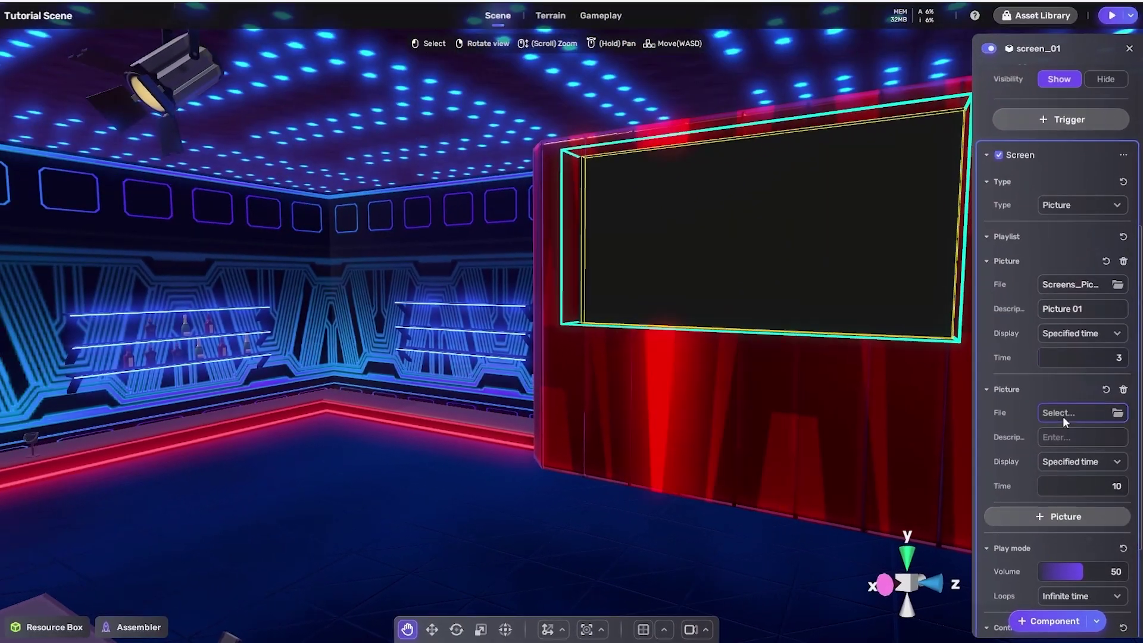
left_click(1063, 416)
left_click(206, 143)
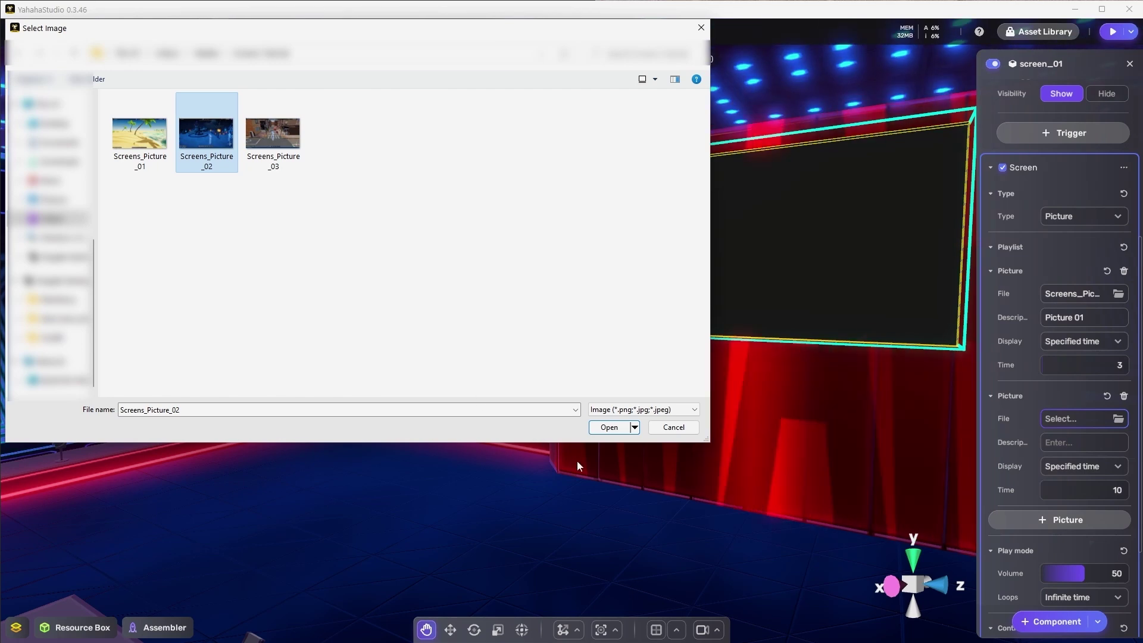
left_click(609, 427)
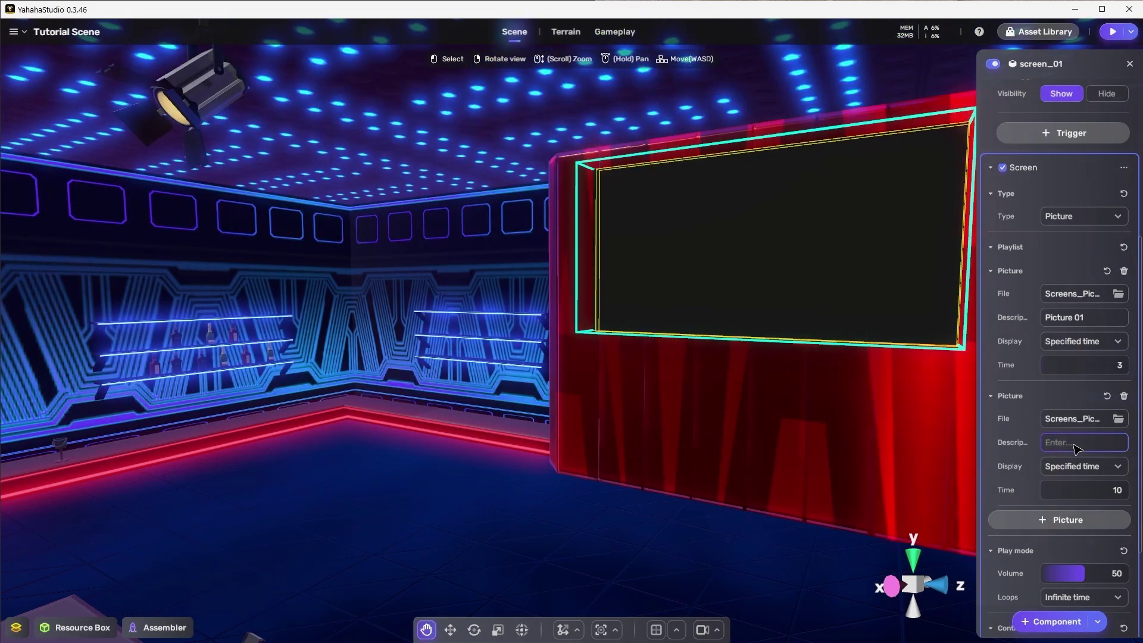
left_click(1076, 444)
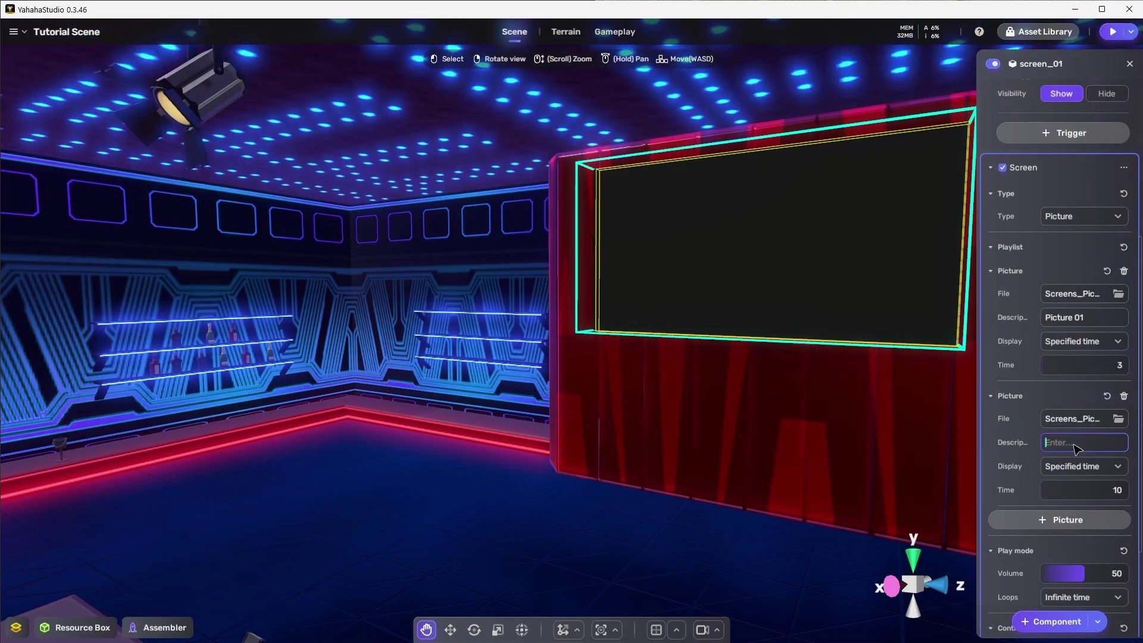
type("Picture 0")
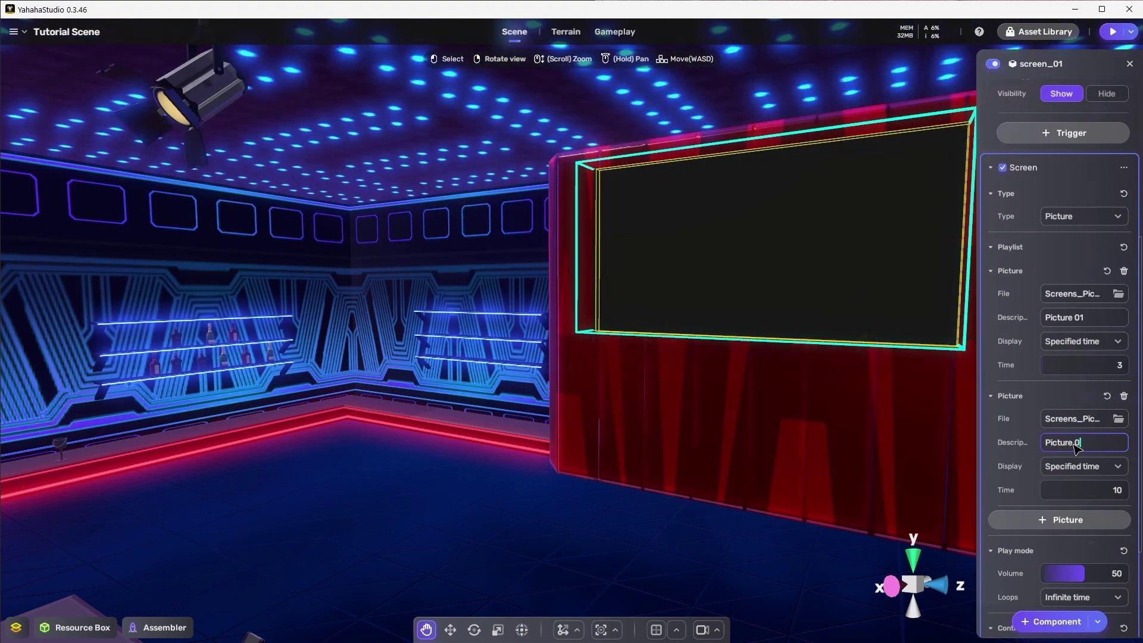
type("2")
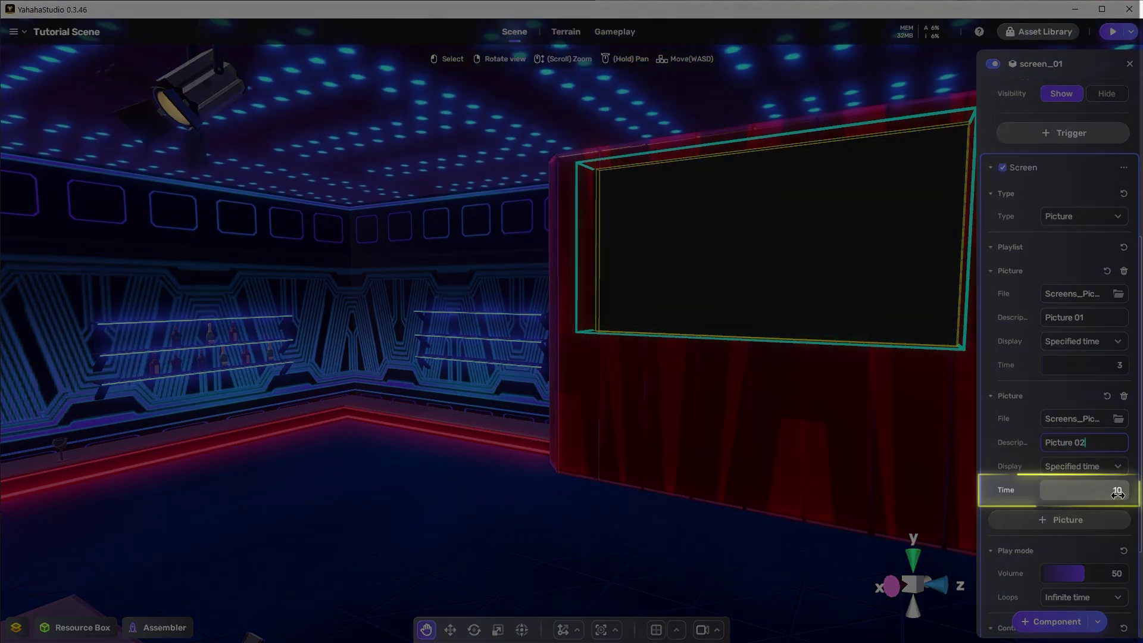
type("3")
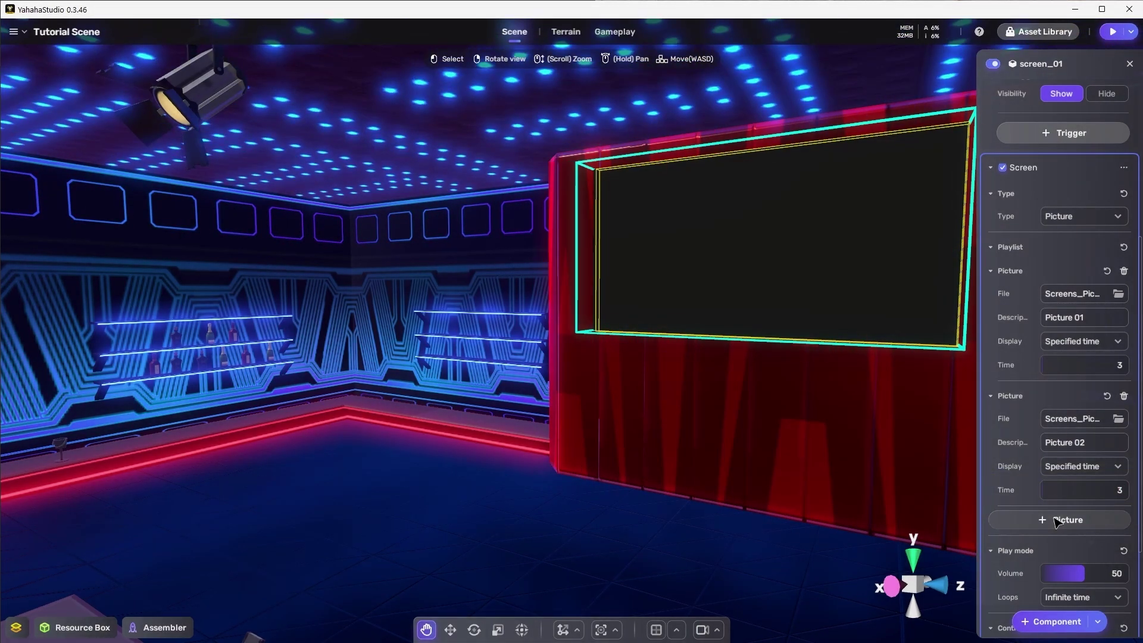
Add Screens_Picture_03 as the third entry 'Picture 03', shown for 3 seconds
left_click(1055, 520)
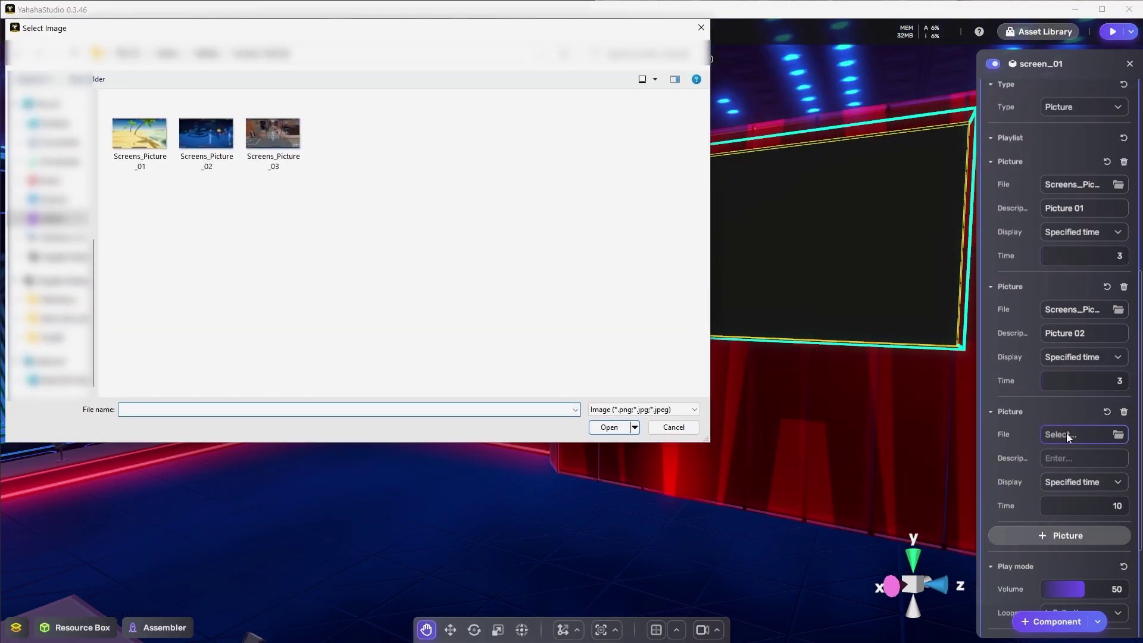
left_click(273, 135)
left_click(610, 427)
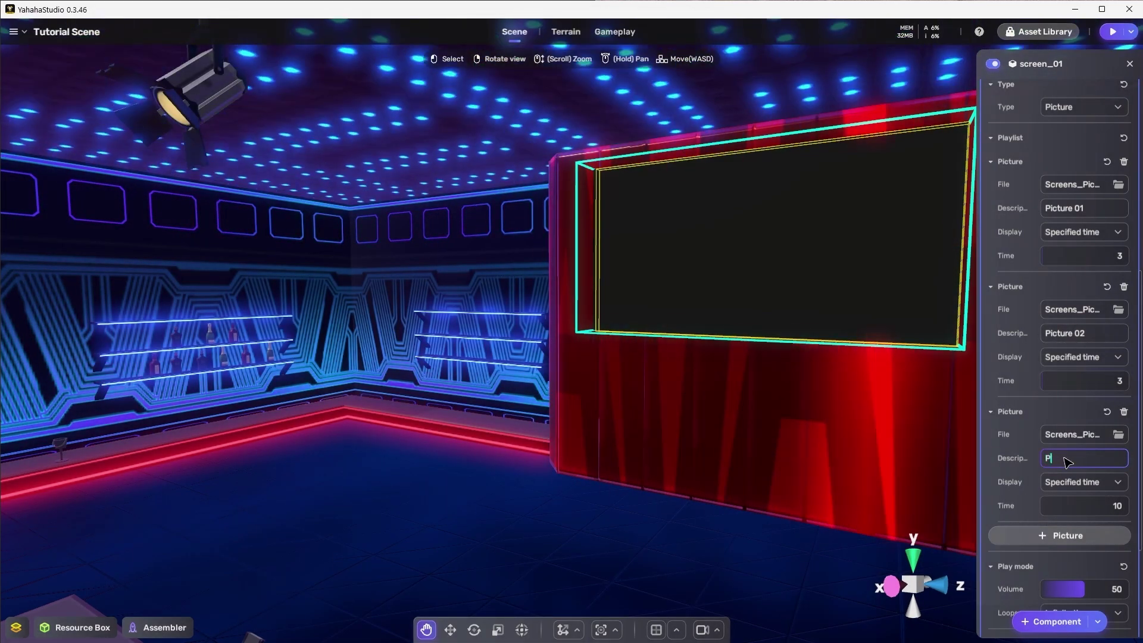
type("Picture")
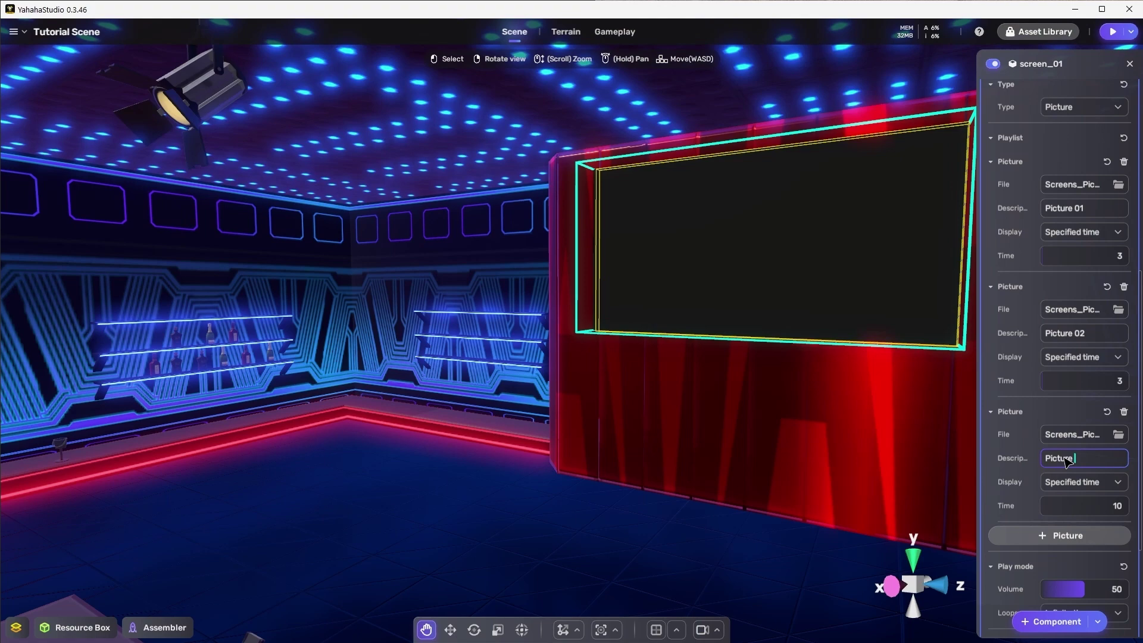
type(" 03")
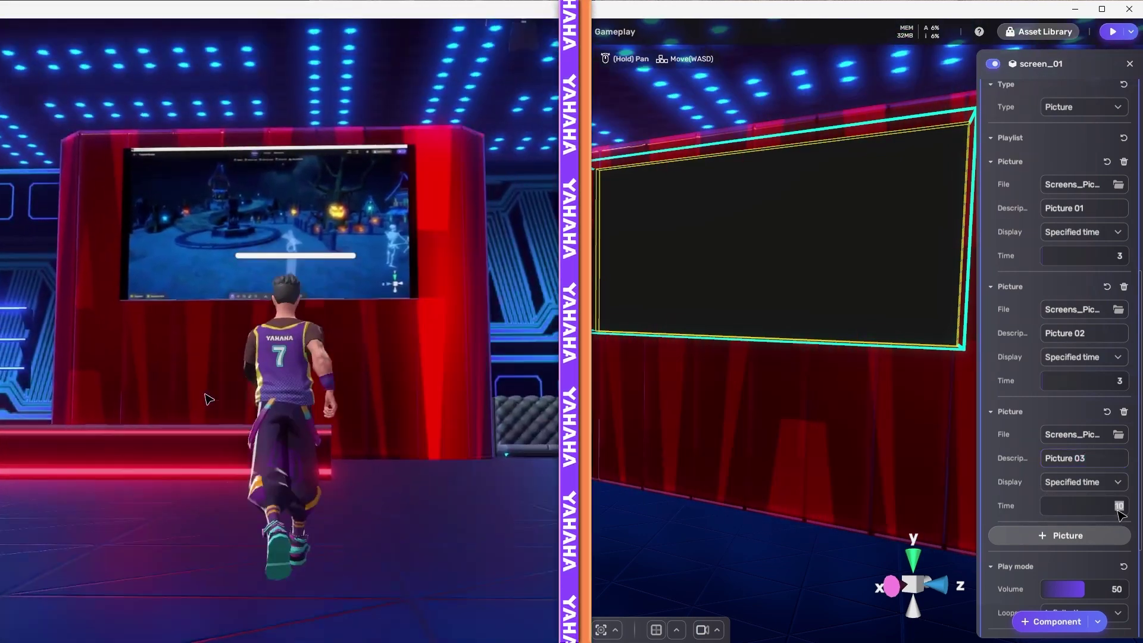
double_click(1118, 506)
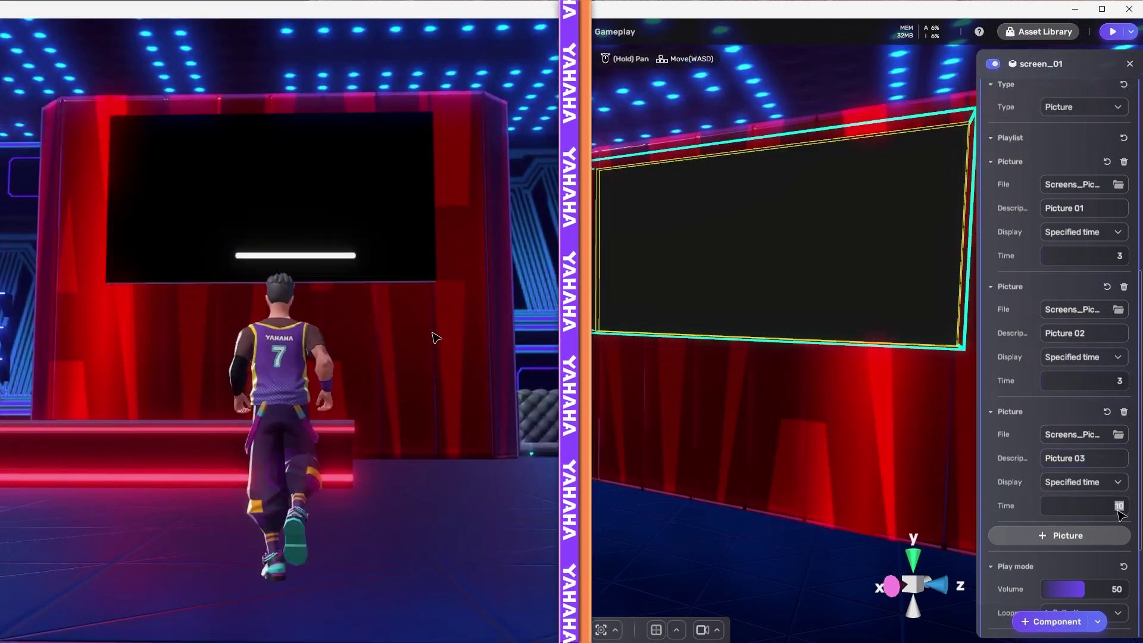
type("3")
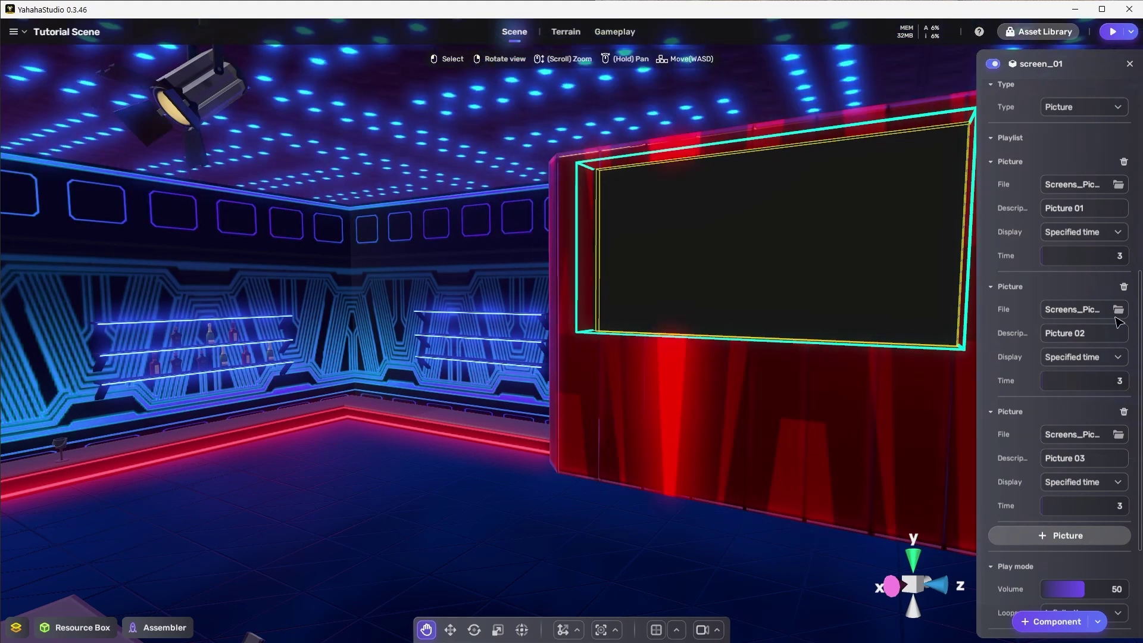
scroll(1111, 285, "up", 4)
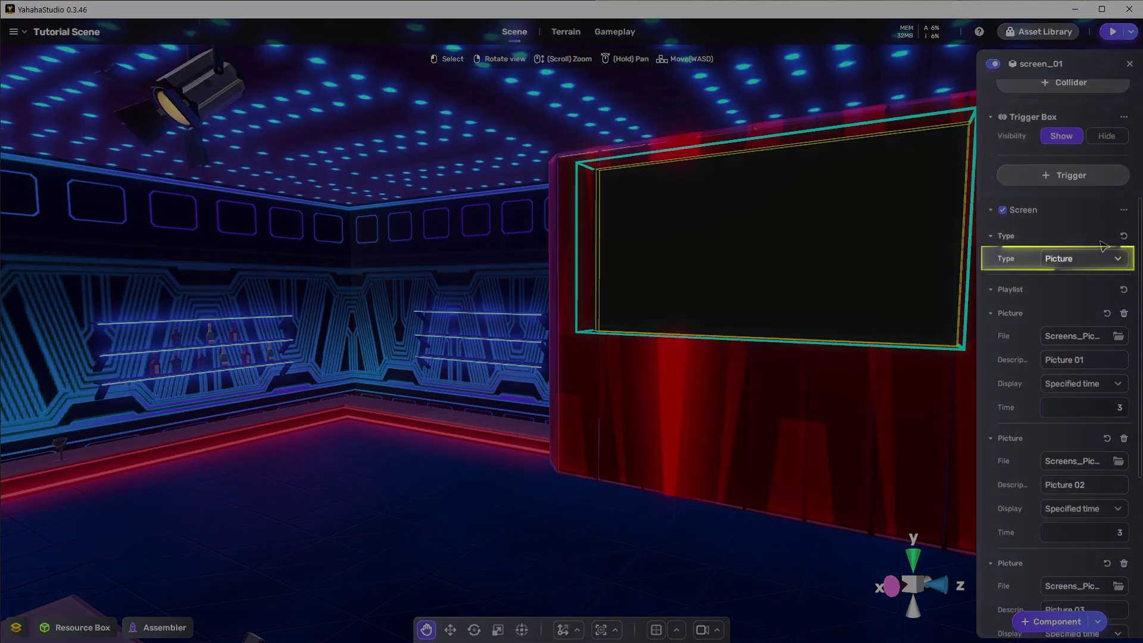
Switch screen_01 to Video-Youtube, clearing the pictures, and add one empty video entry
left_click(1056, 260)
left_click(1073, 286)
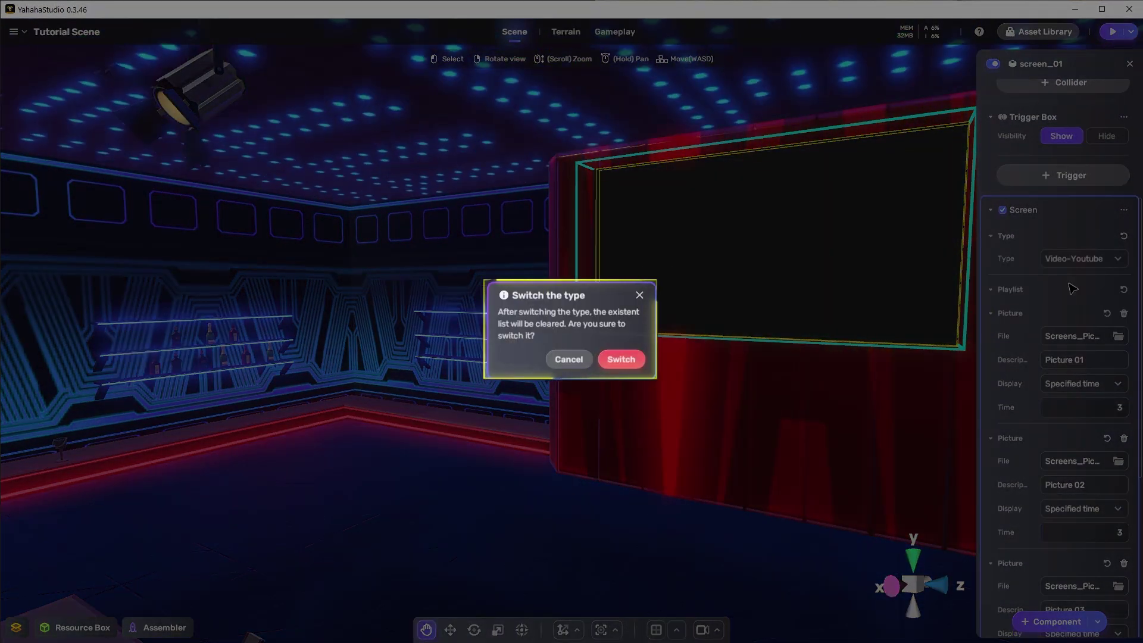
left_click(623, 360)
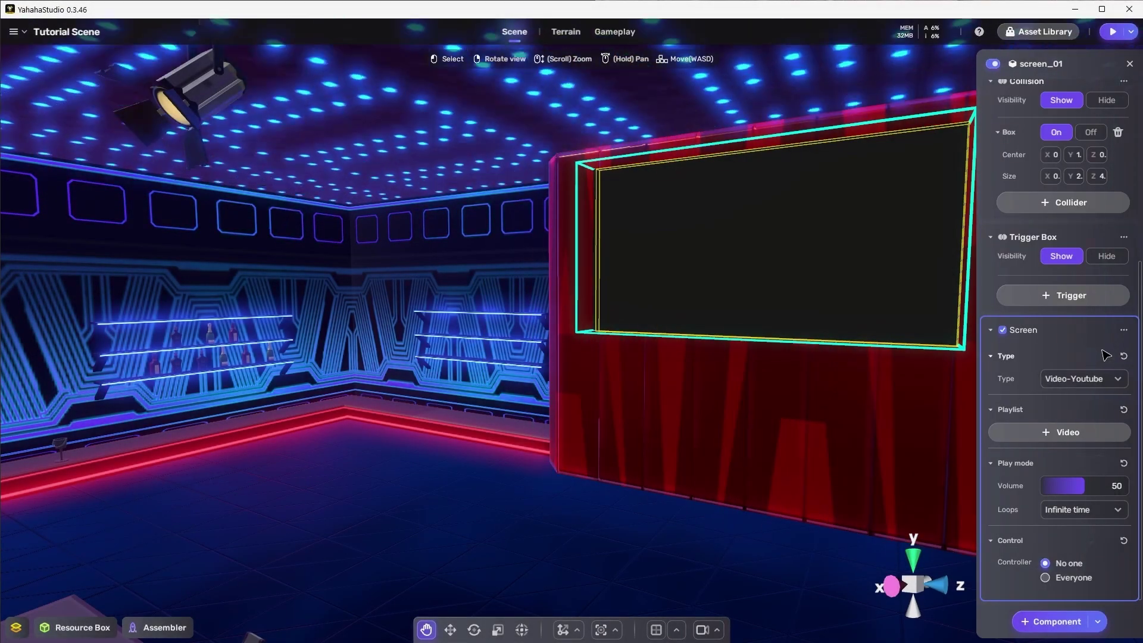
left_click(1076, 434)
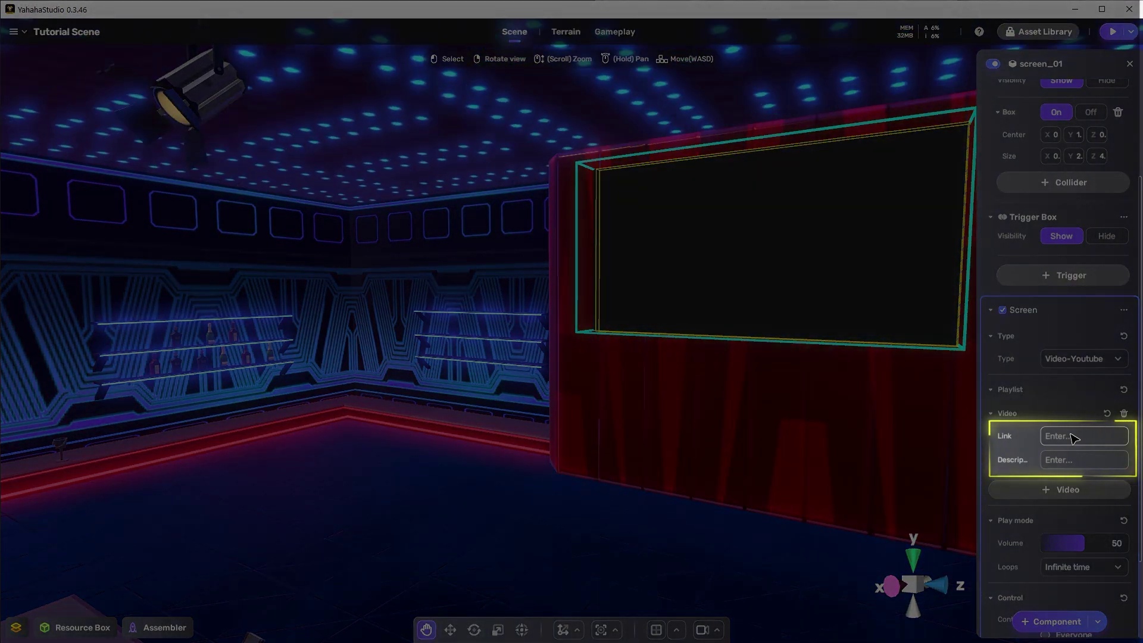
Give the first video a youtu.be link and the description 'Video 01'
left_click(1074, 437)
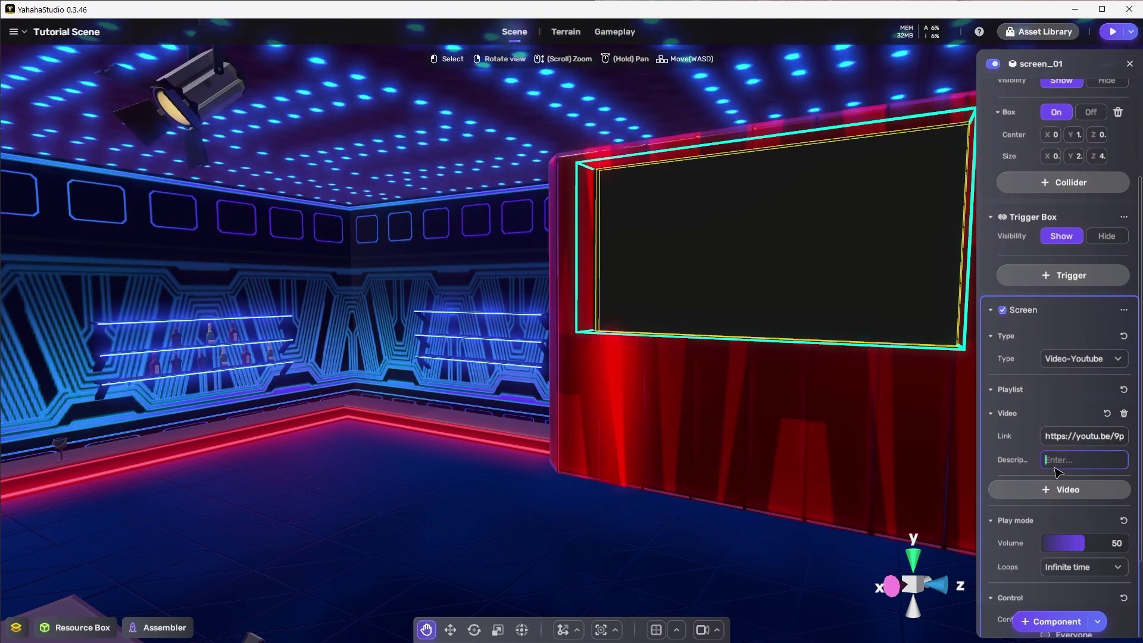
type("Video")
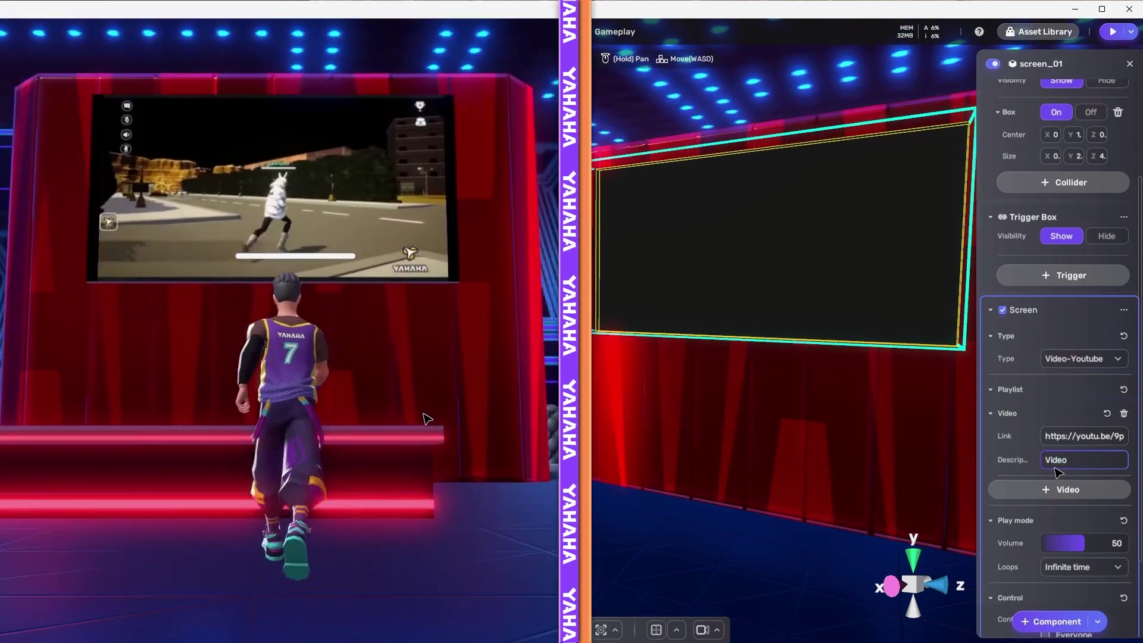
type(" 01")
key("Return")
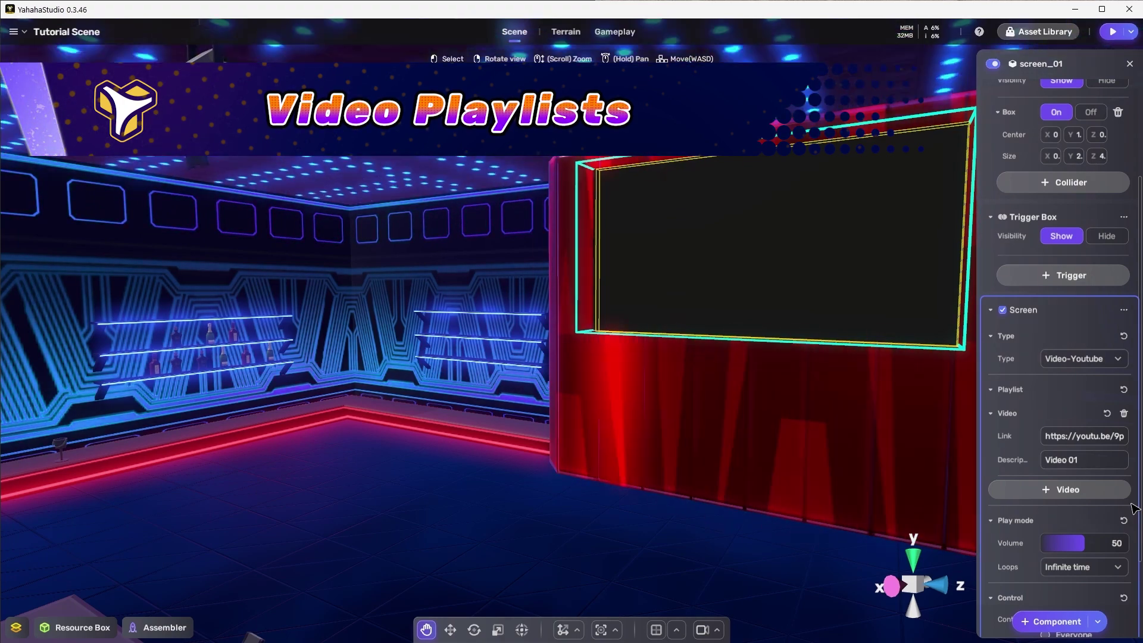
scroll(1134, 507, "down", 1)
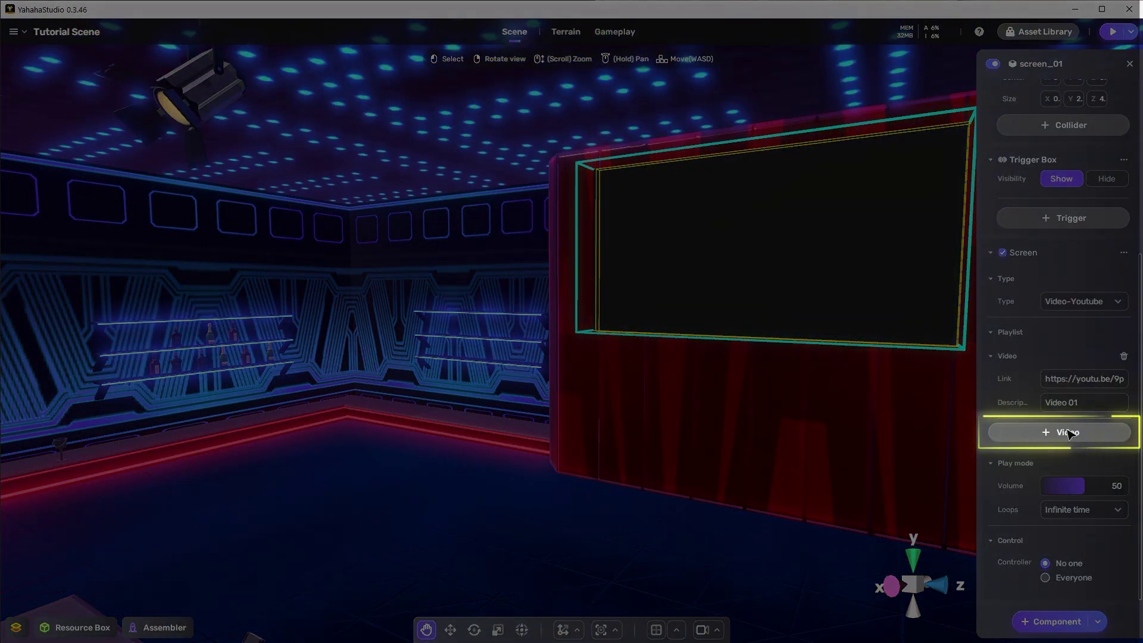
Add a second video entry with its youtu.be link and the description 'Video 02'
left_click(1063, 433)
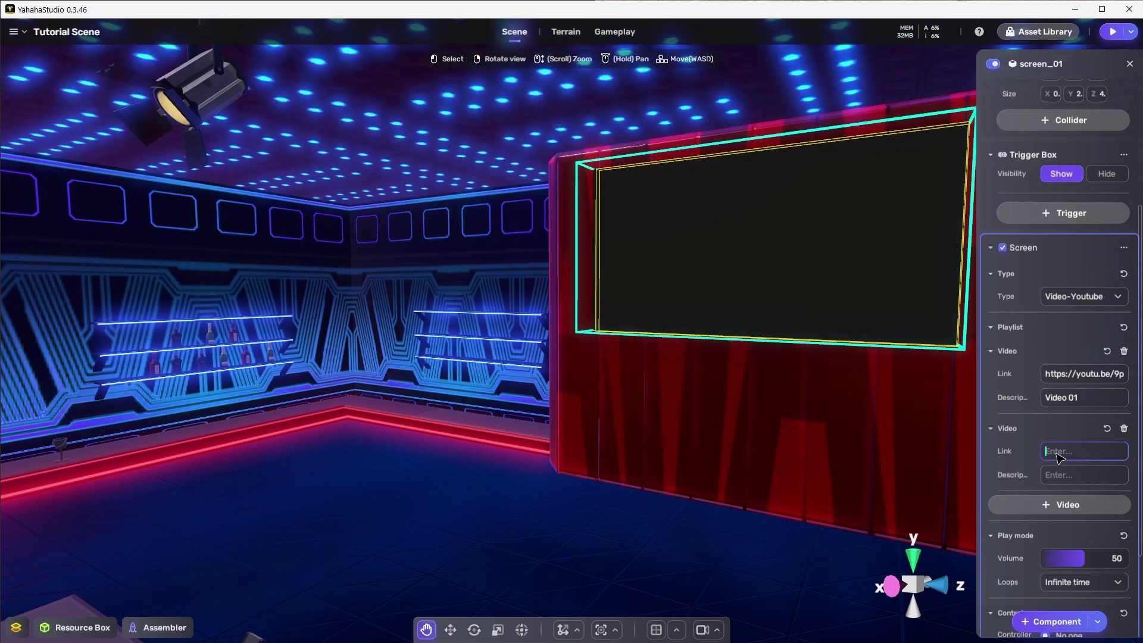
left_click(1059, 457)
left_click(1079, 480)
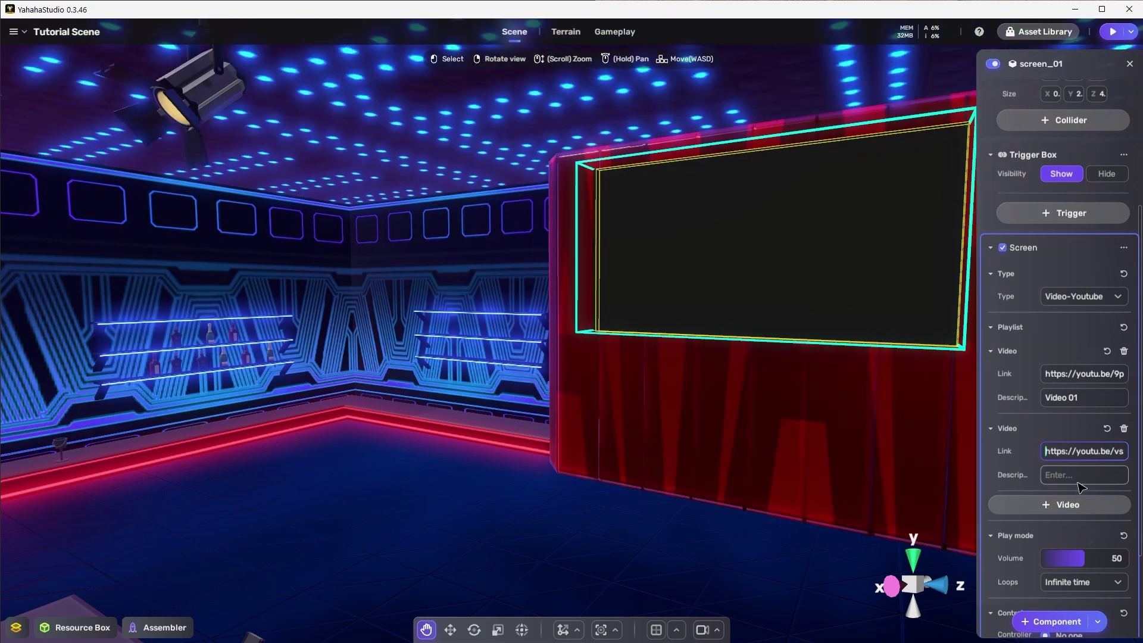
type("Vid")
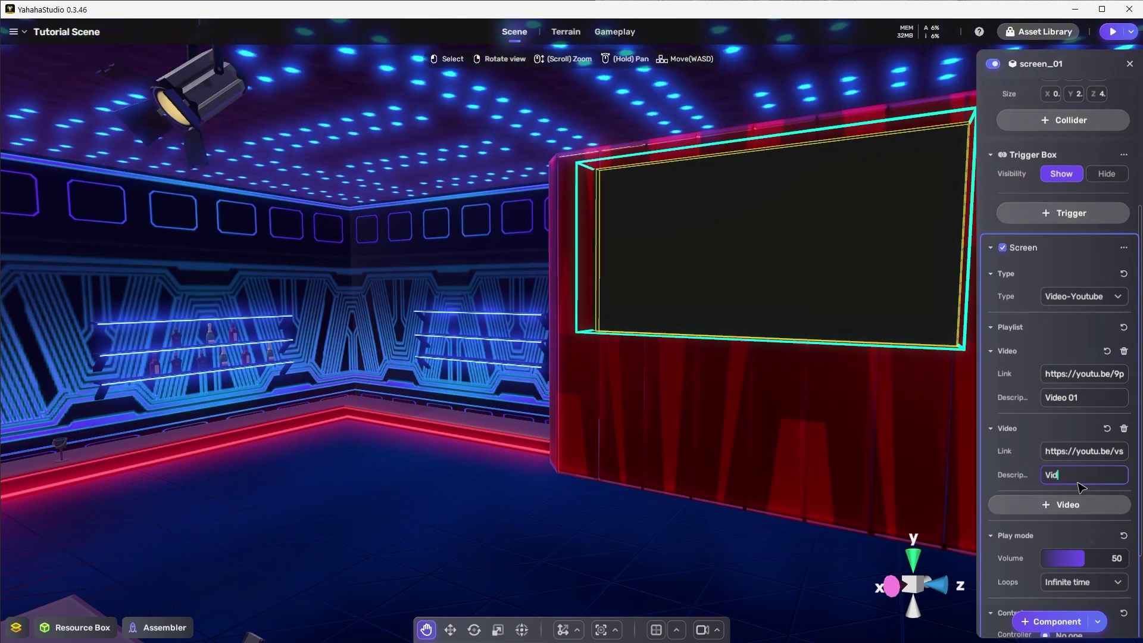
type("eo 02")
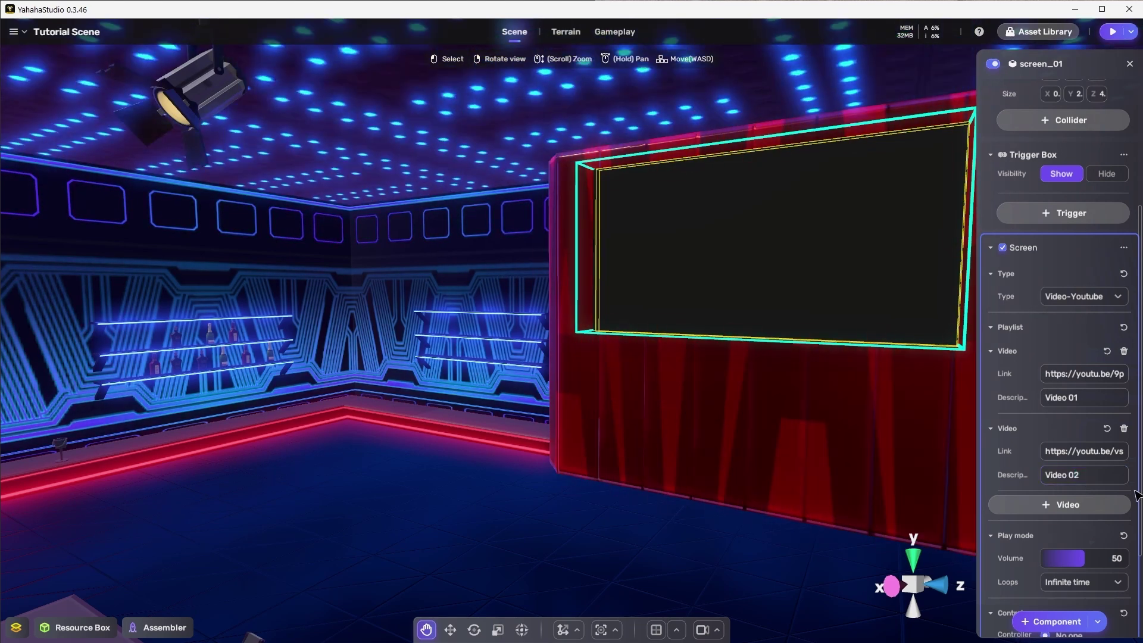
scroll(1116, 473, "down", 2)
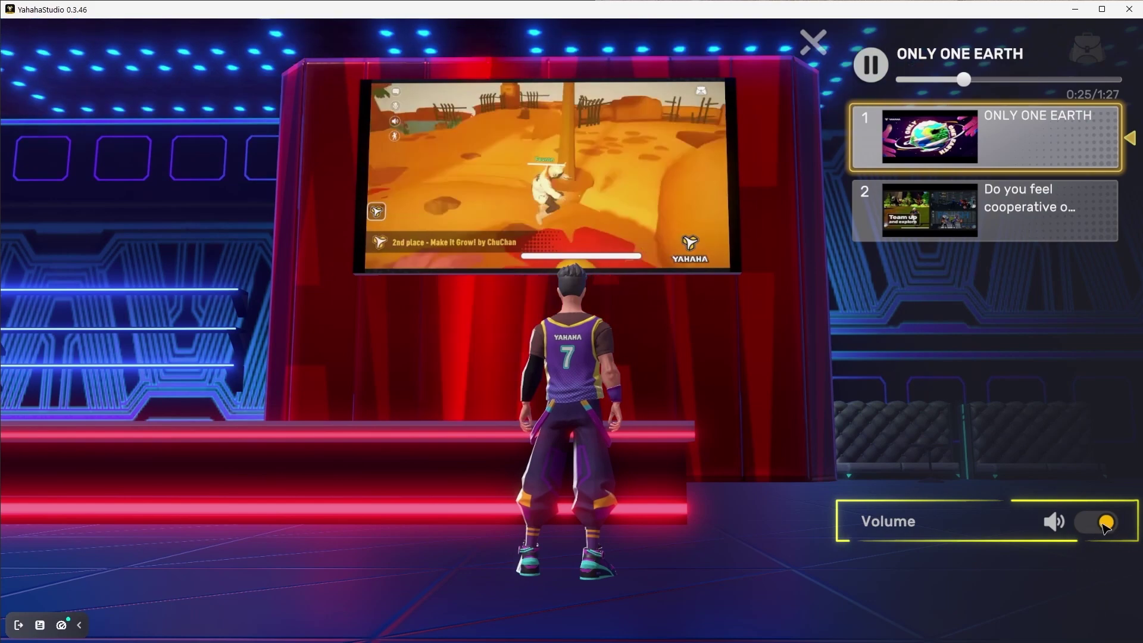
Mute the playing video and delete the old web screen
left_click(1106, 528)
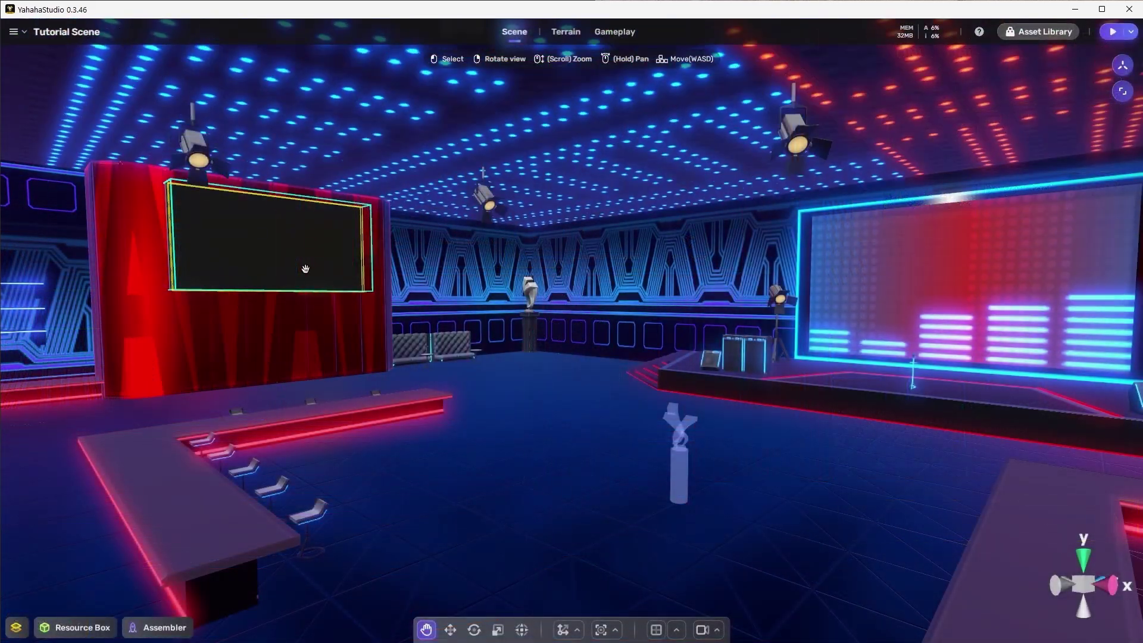
right_click(304, 269)
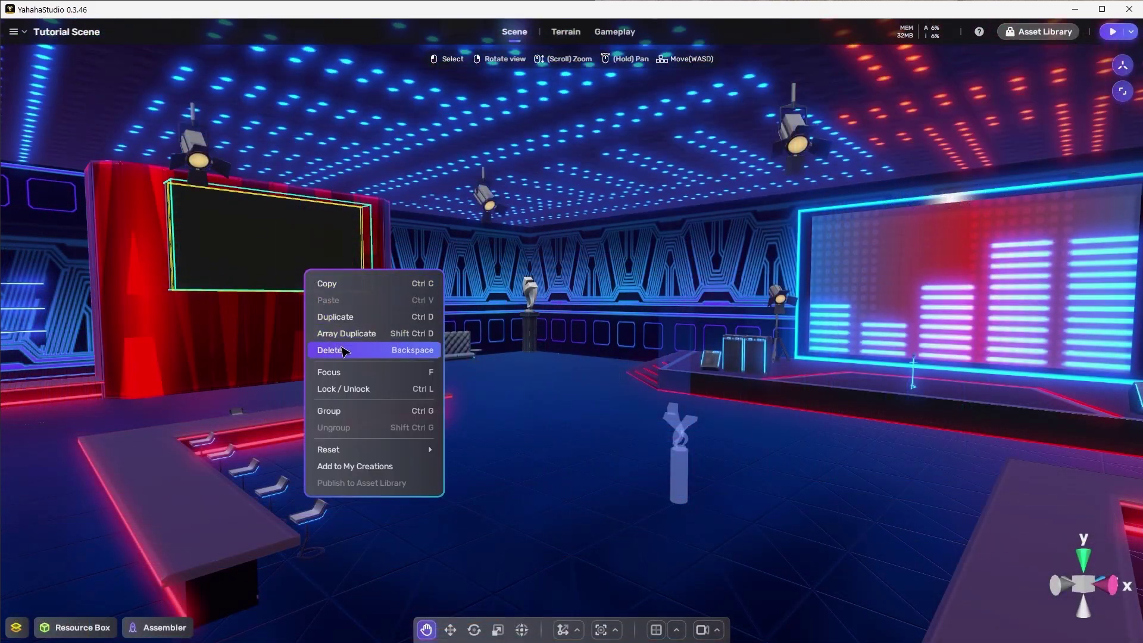
left_click(342, 350)
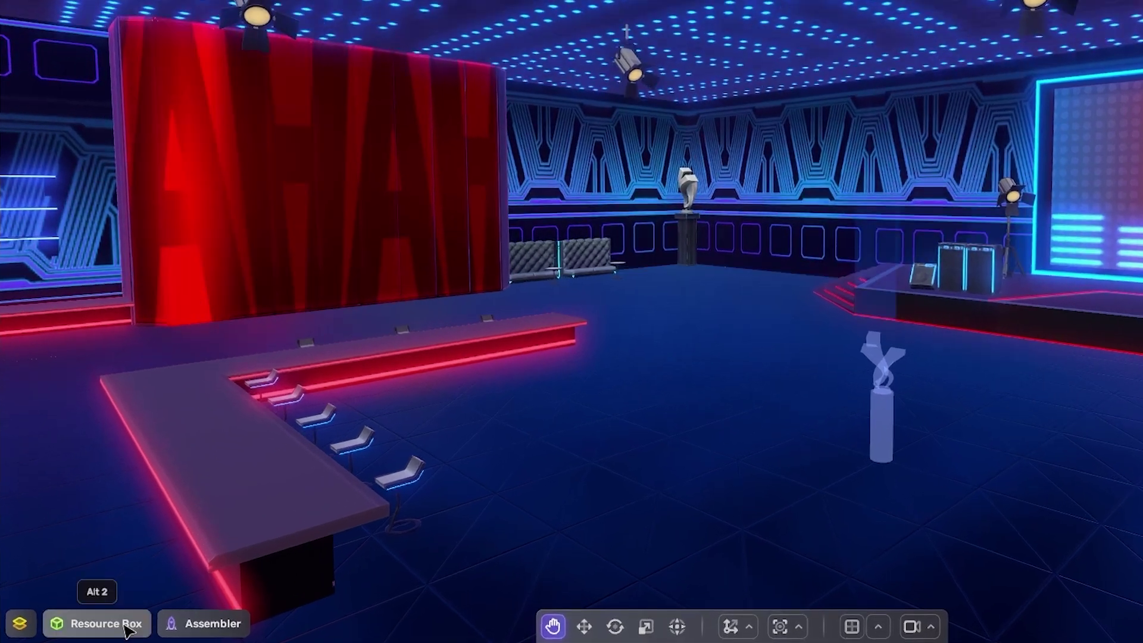
Place the built-in Stream screen model on the red curtain wall
left_click(121, 626)
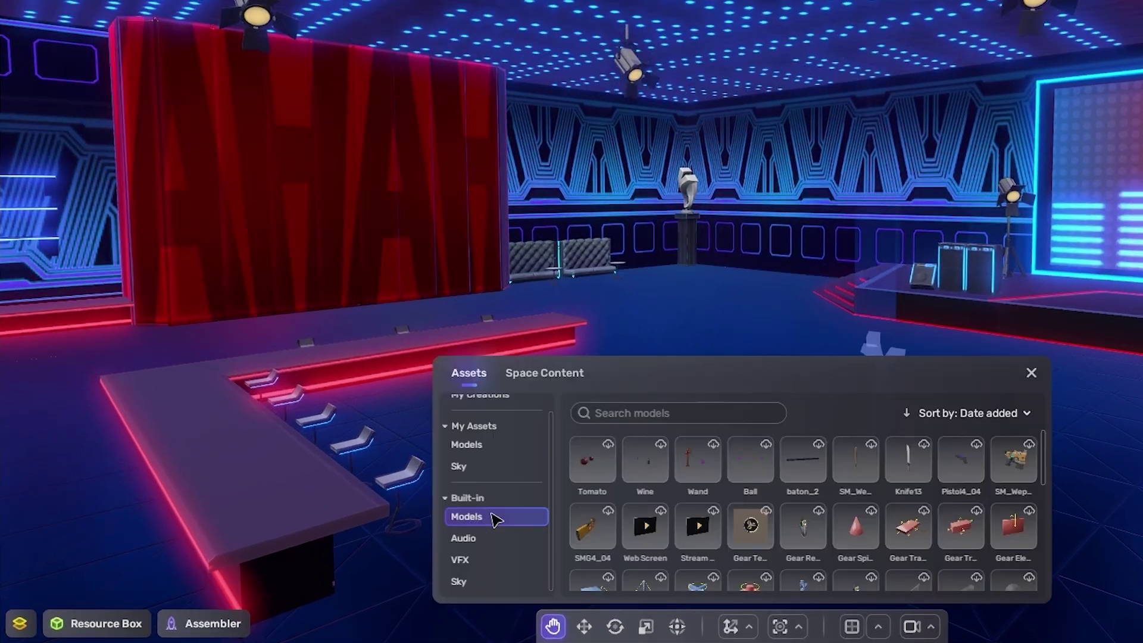
left_click_drag(717, 518, 720, 518)
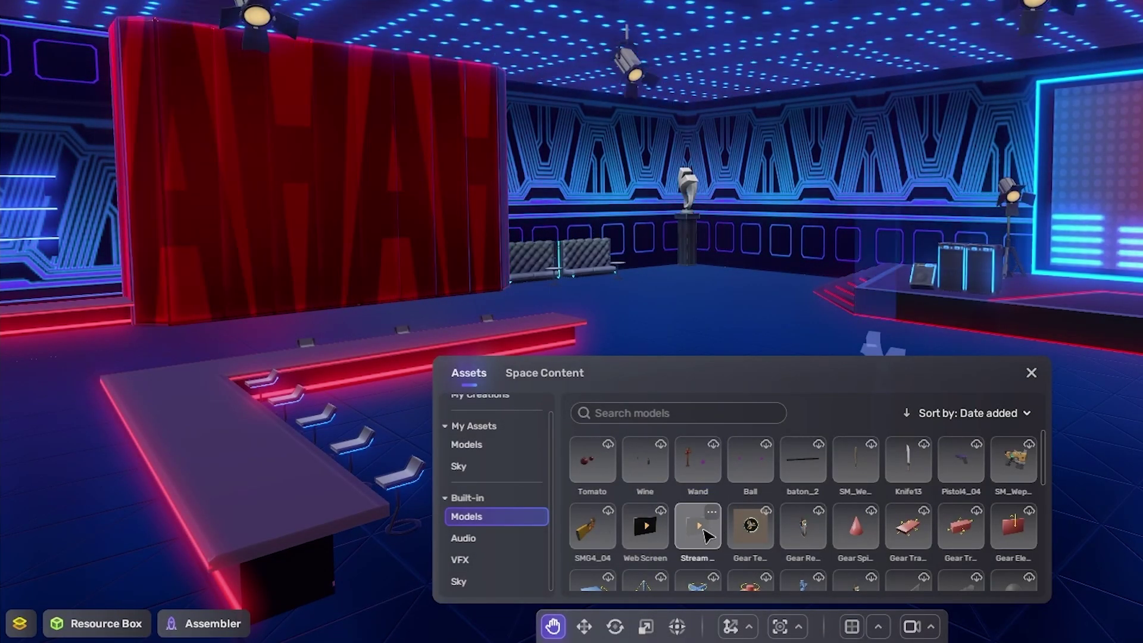
left_click_drag(697, 536, 499, 279)
left_click_drag(360, 175, 361, 175)
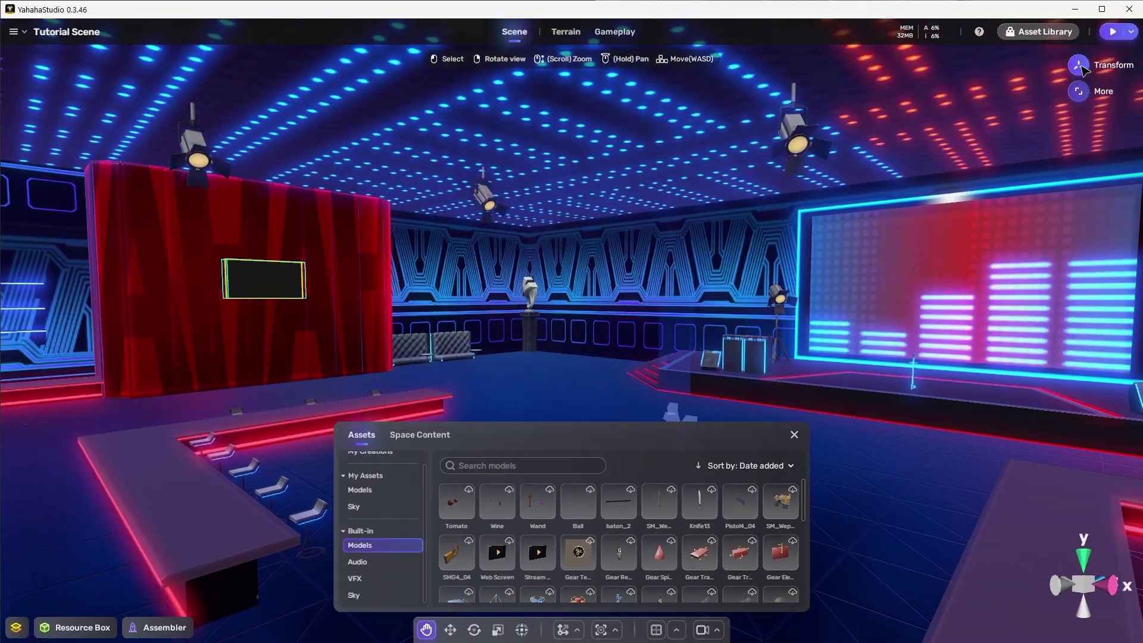
left_click(1081, 66)
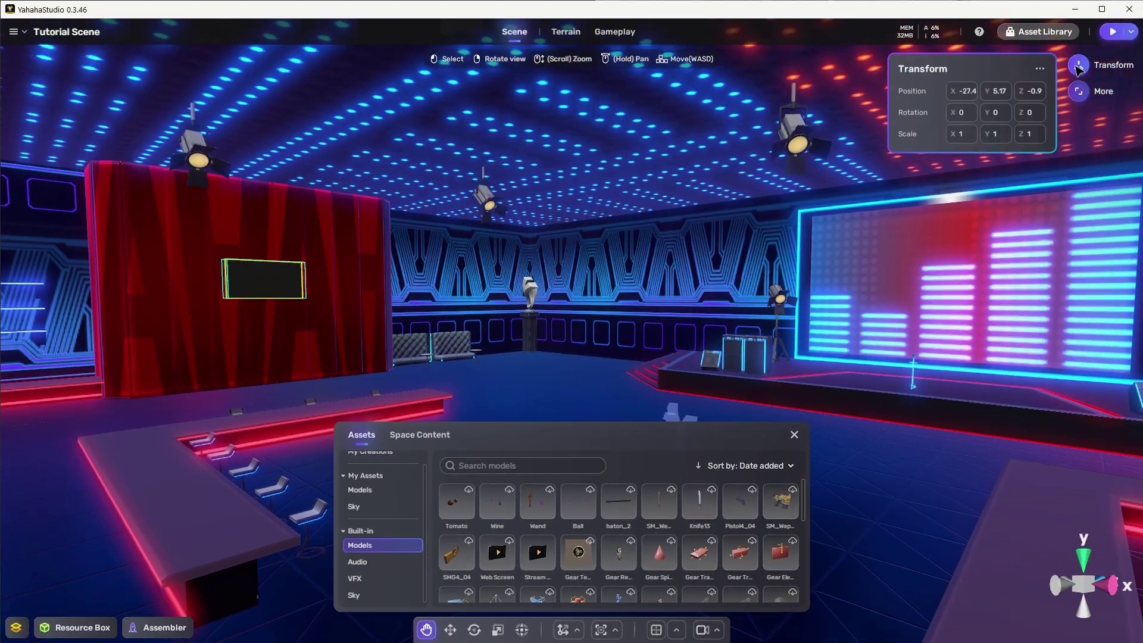
left_click(1040, 68)
left_click(966, 113)
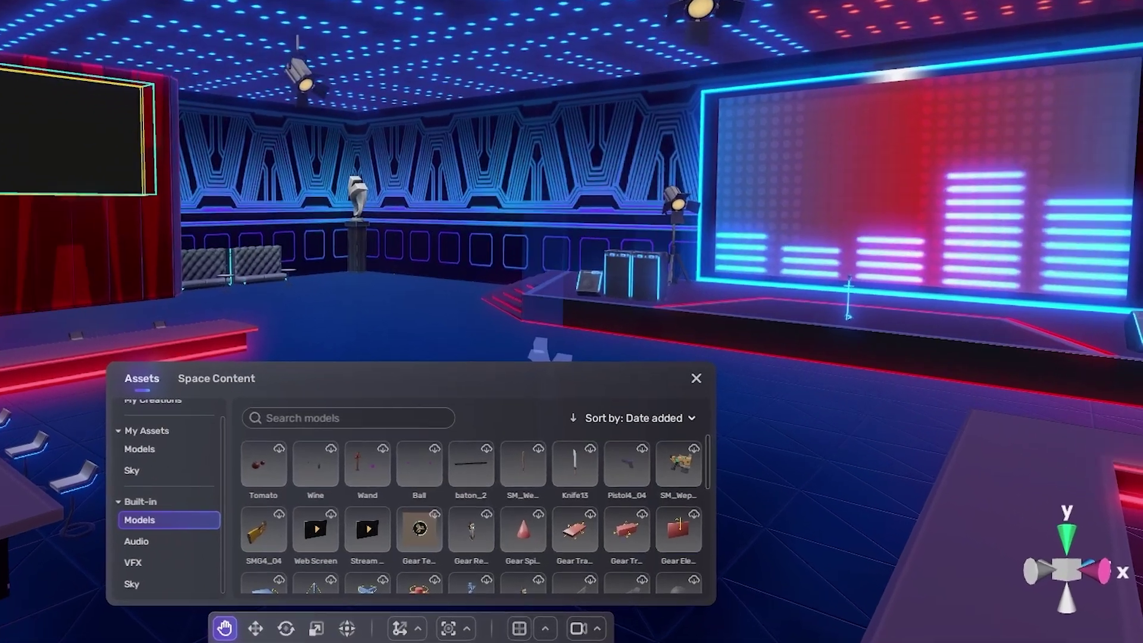
left_click(1090, 90)
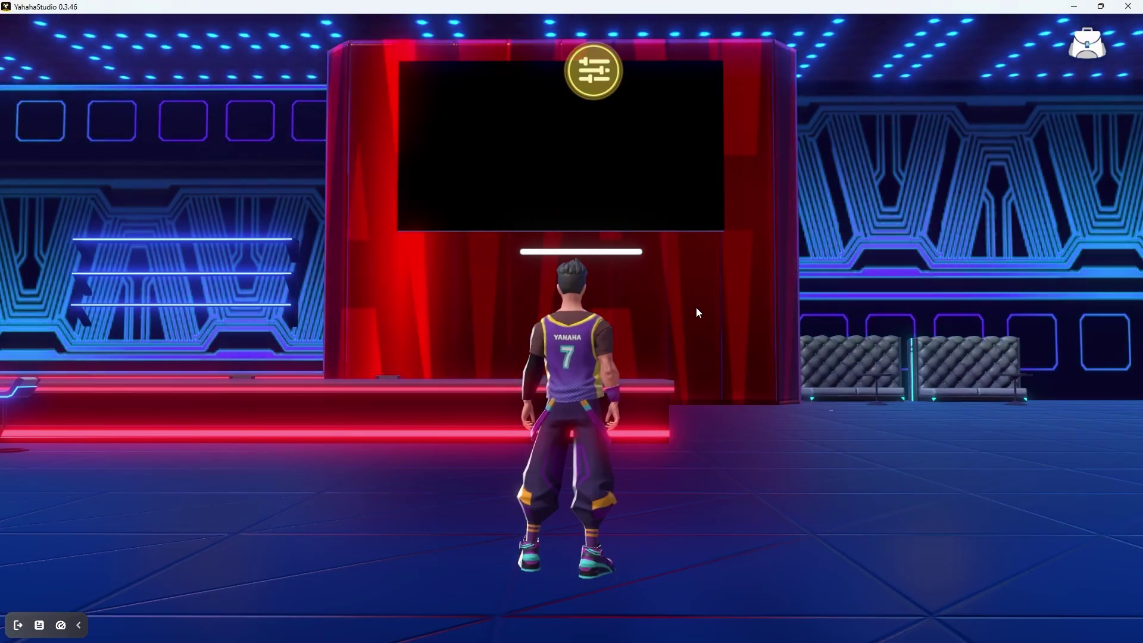
key("w")
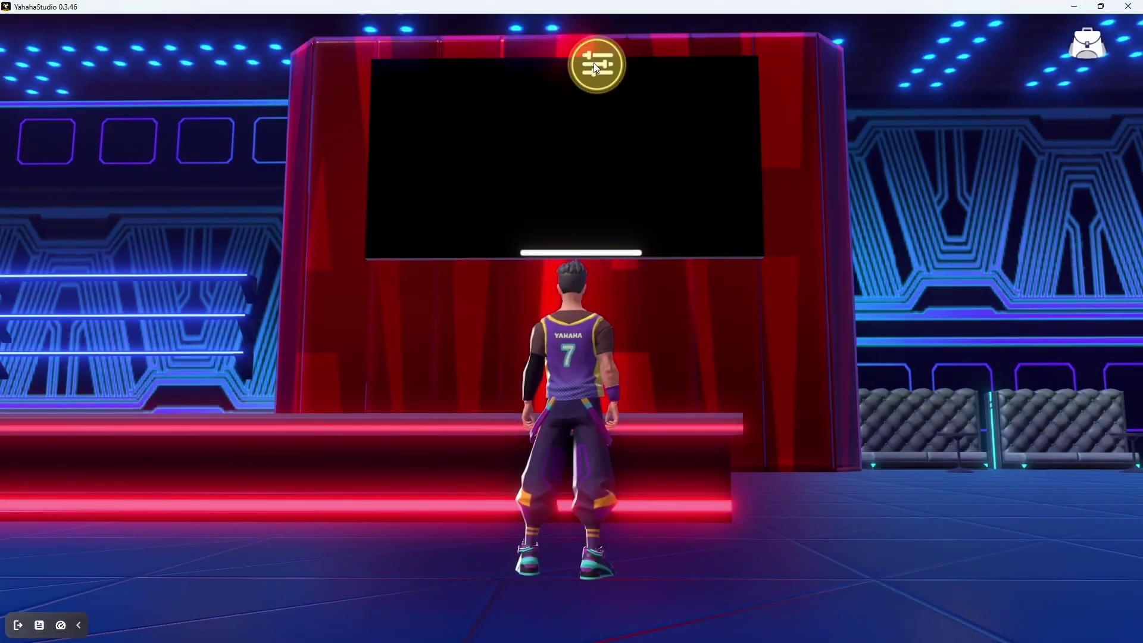
left_click(594, 63)
left_click(548, 311)
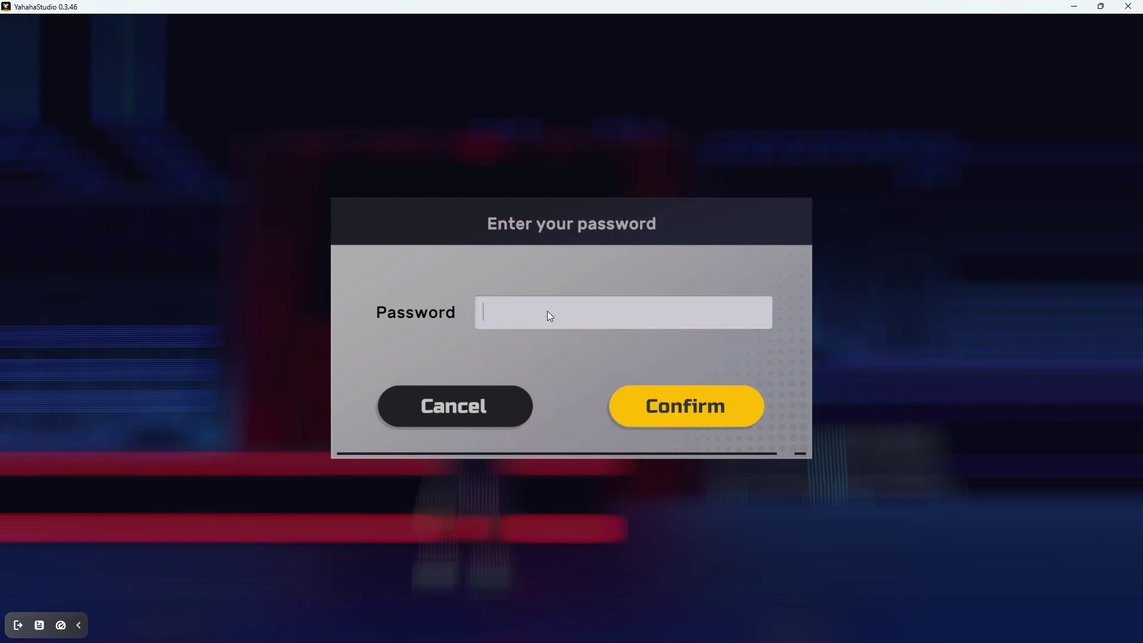
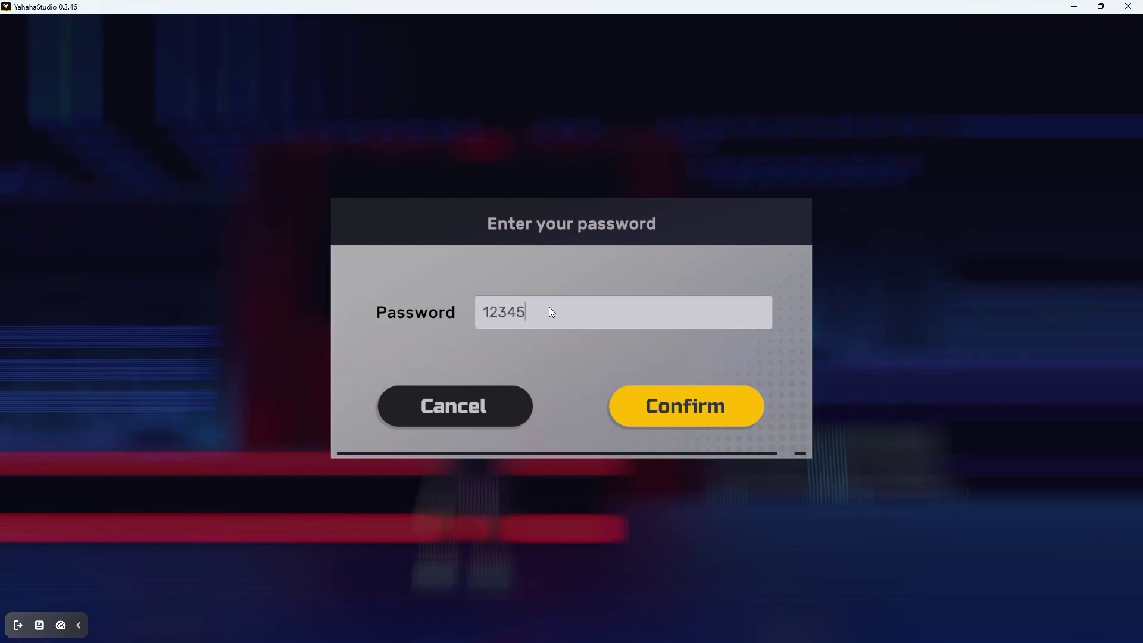
left_click(664, 404)
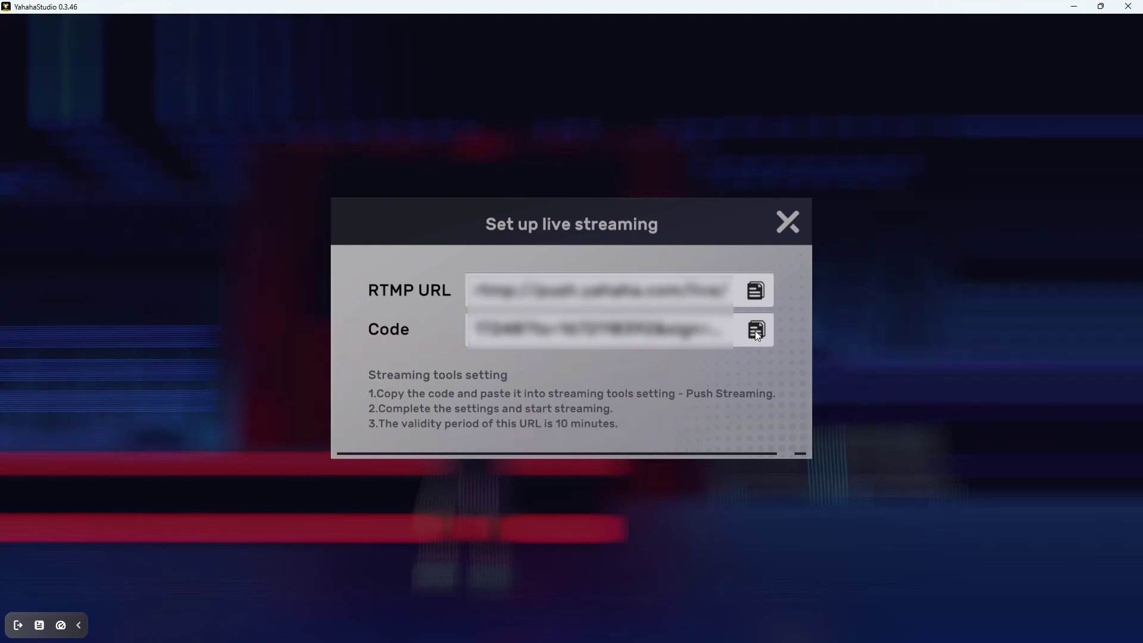
left_click(788, 222)
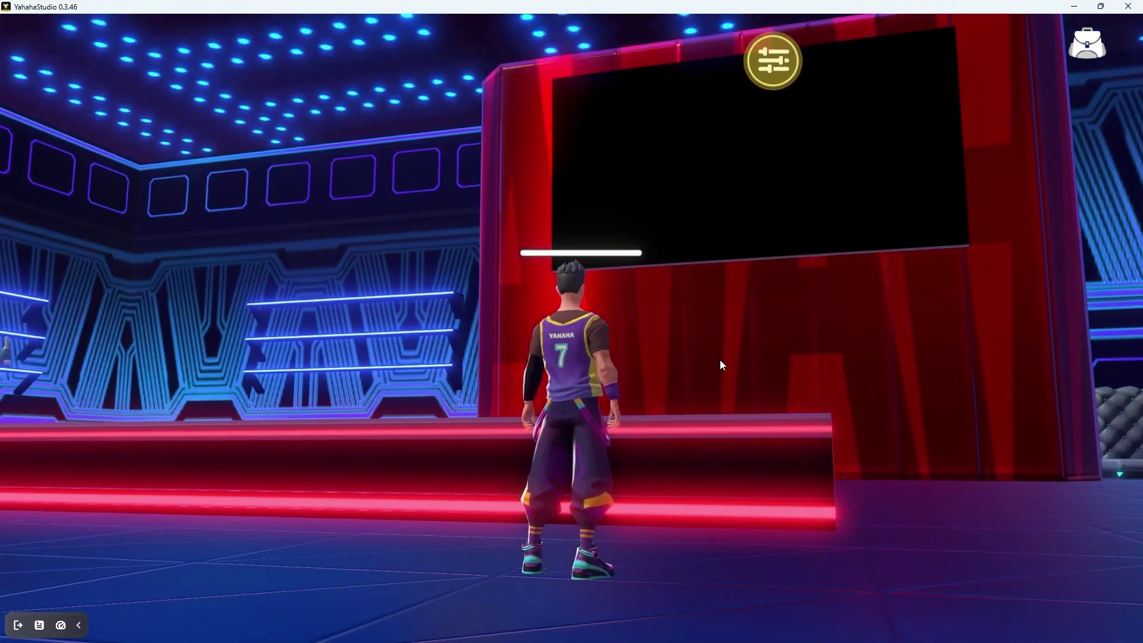
mouse_move(720, 360)
right_mouse_down()
mouse_move(772, 364)
mouse_move(743, 358)
right_mouse_up()
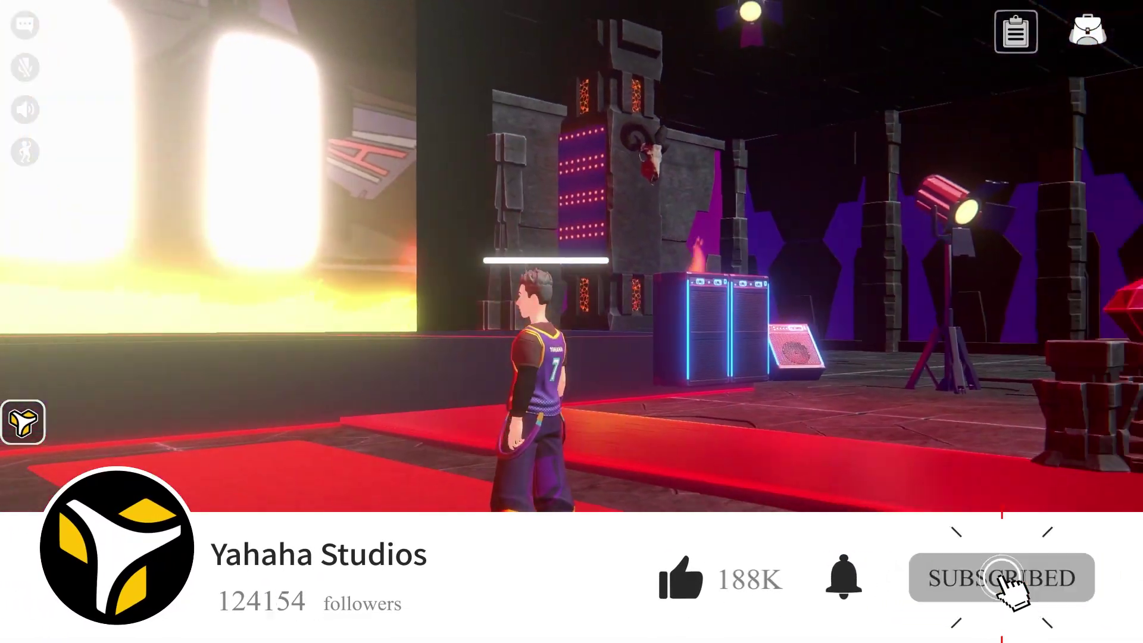
Walk the avatar along the wooden plank into the theatre and face the Crow The Legend screen
key("w")
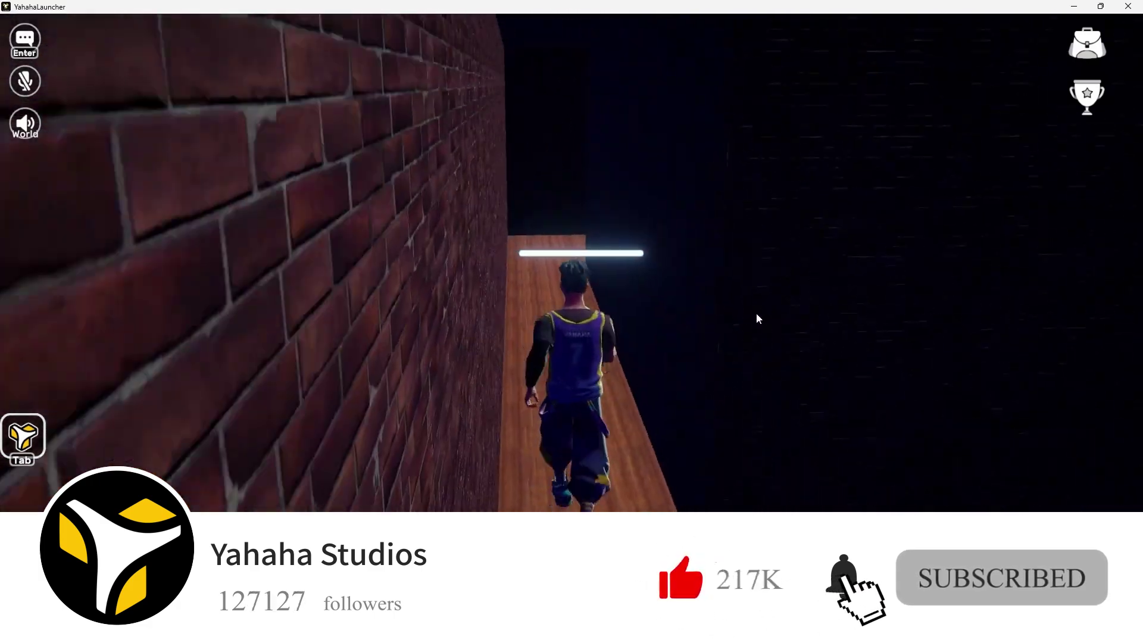
key("w")
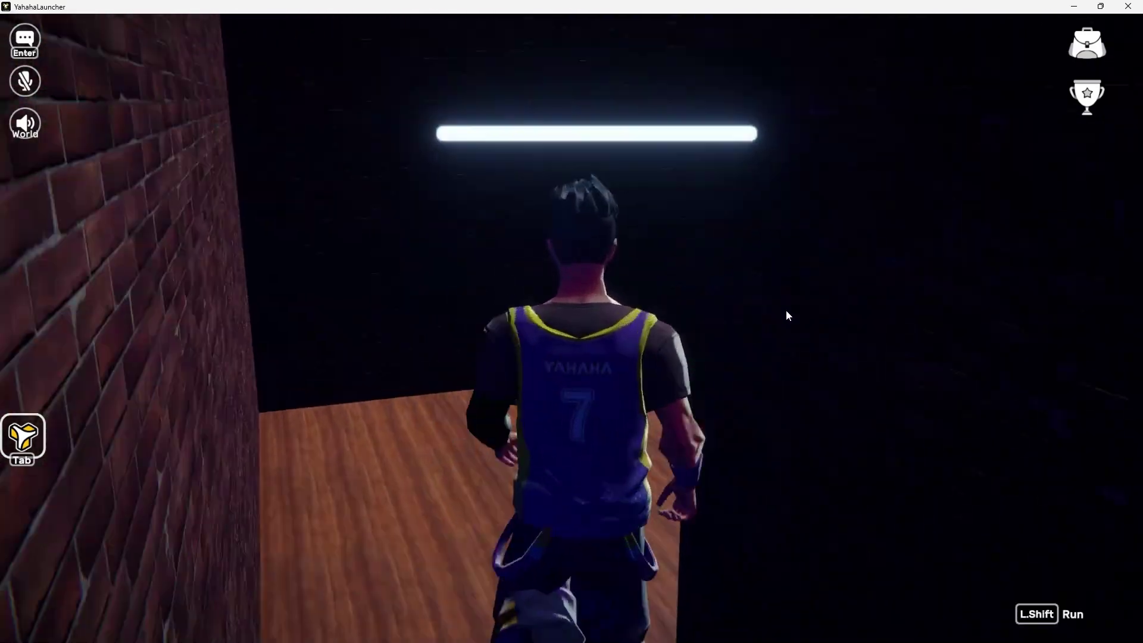
key("w")
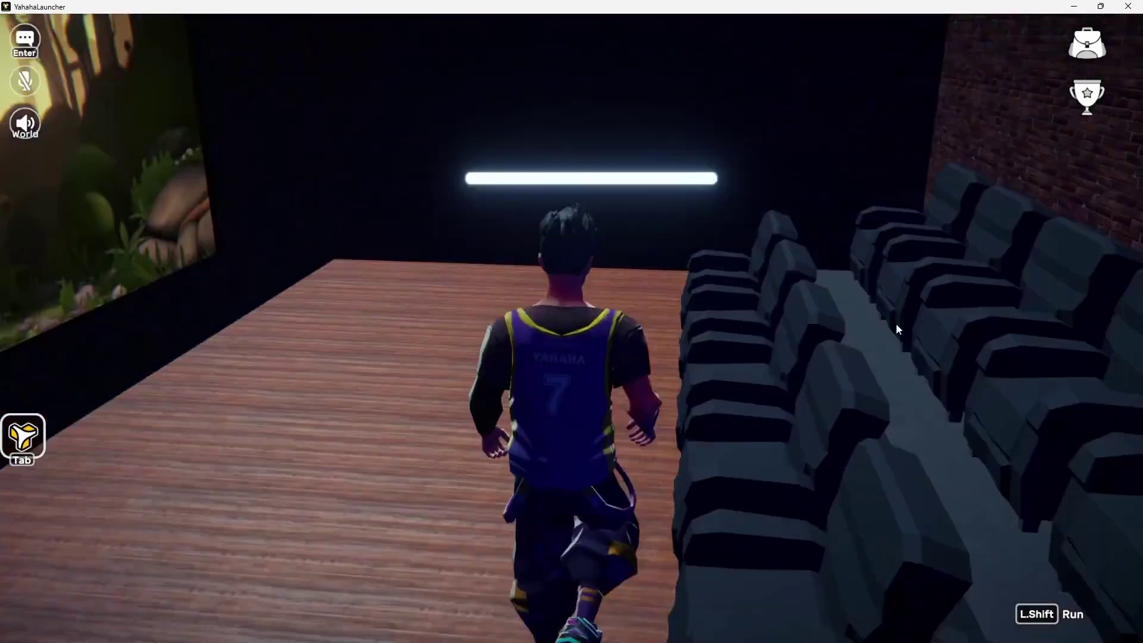
key("d")
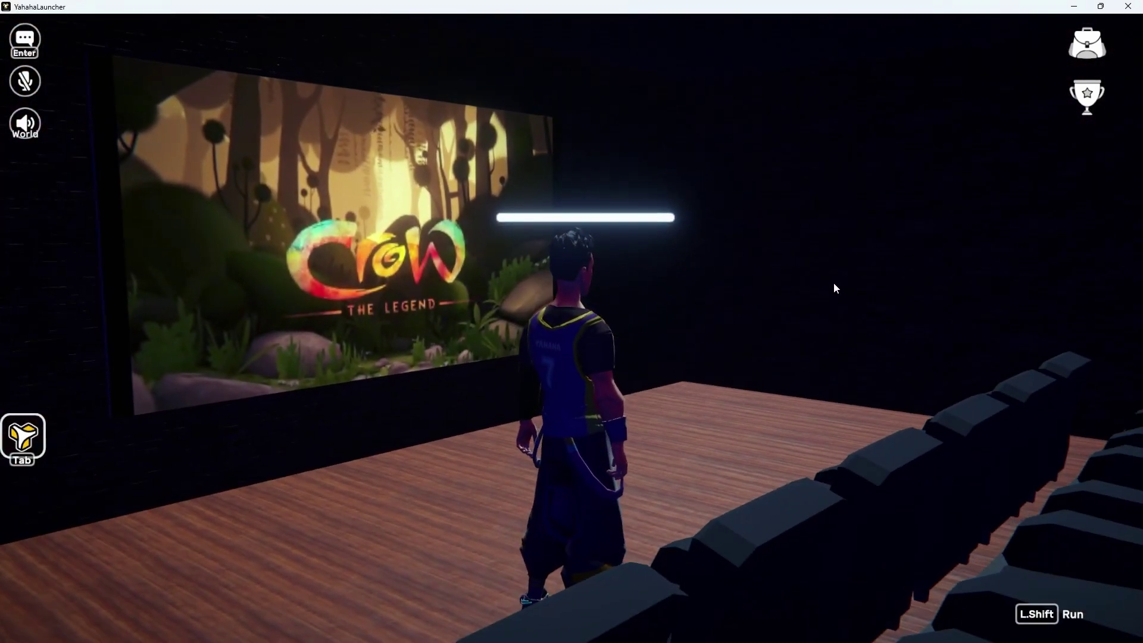